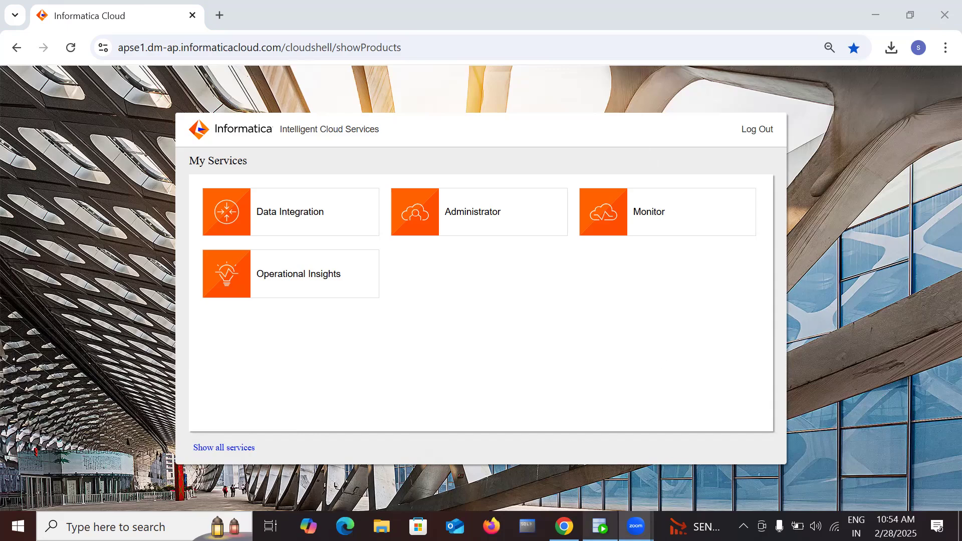
Step: Switch from the My Services page to Oracle SQL Developer's Welcome Page
click(600, 526)
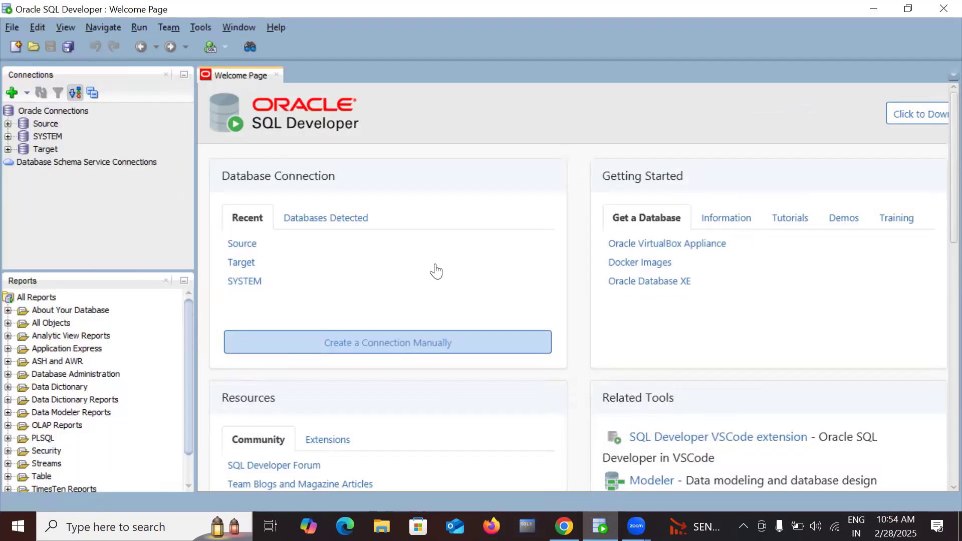
Step: Bring Chrome back to the front, showing the Informatica Cloud My Services page
click(564, 526)
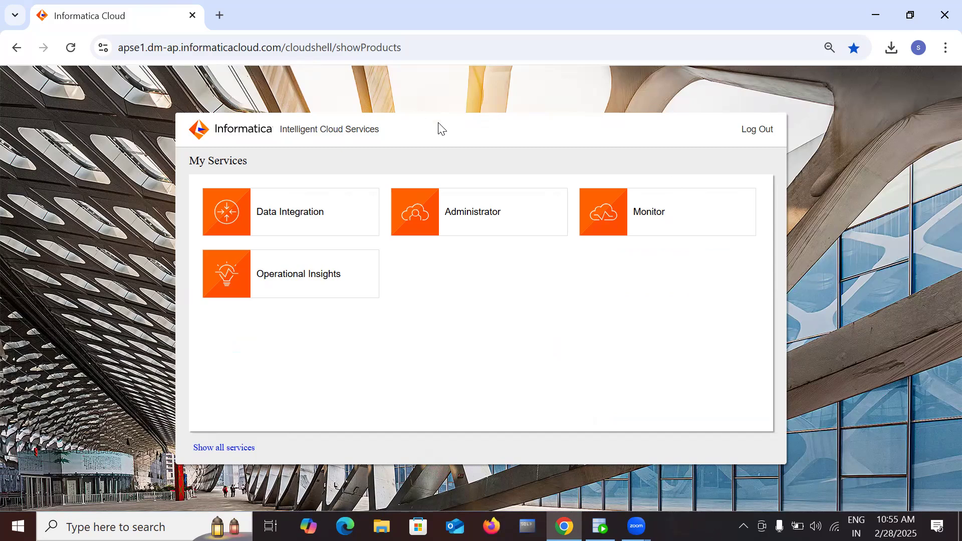
Step: Open Administrator's Runtime Environments, expand the DESKTOP agent group and show its Secure Agent's details
click(468, 213)
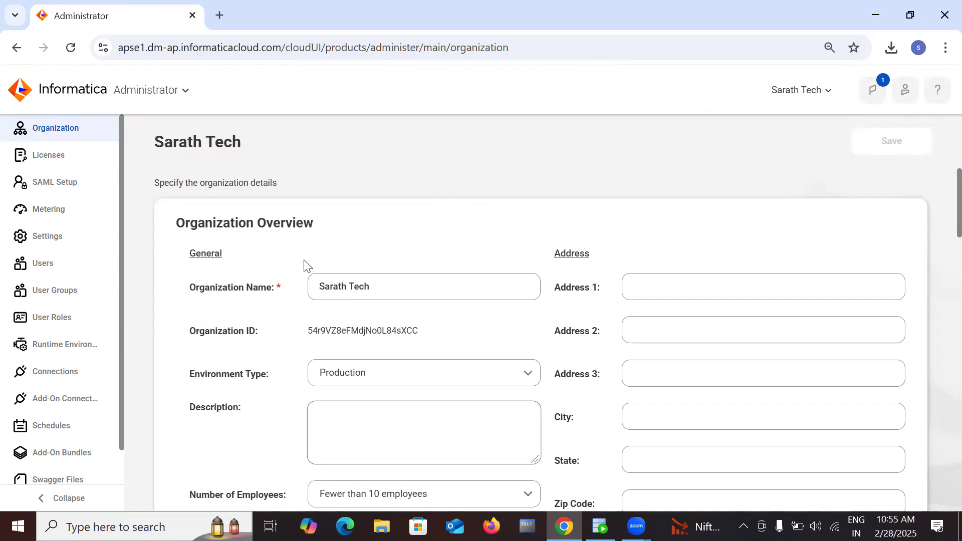
click(64, 344)
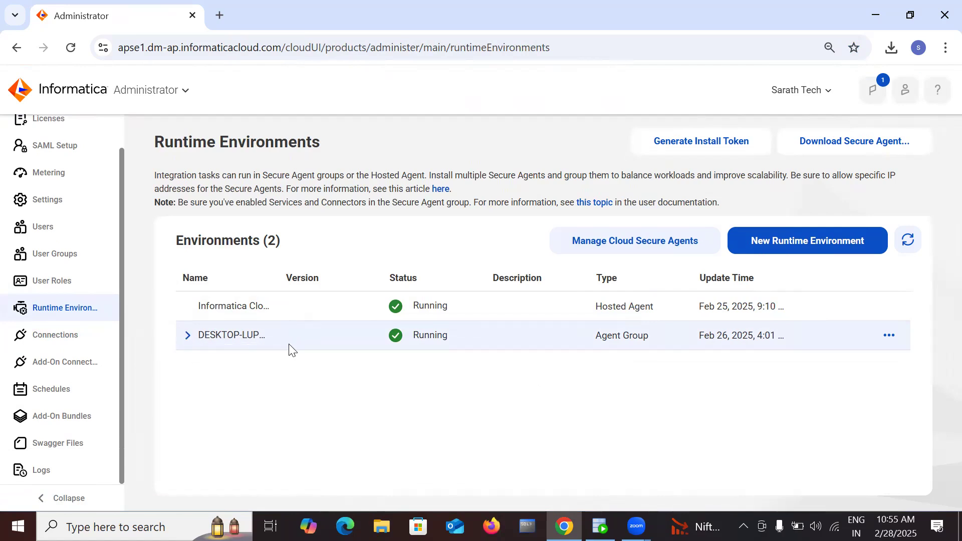
click(187, 336)
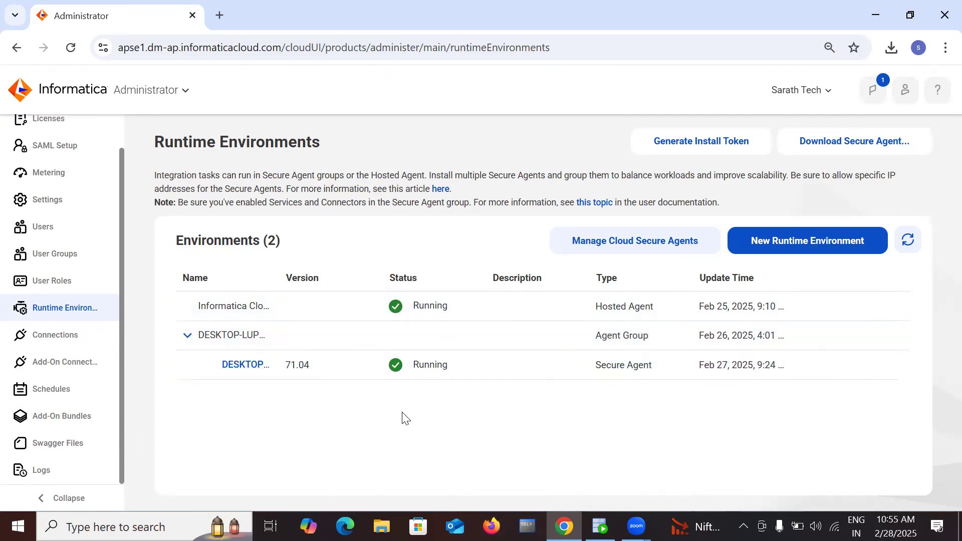
click(243, 366)
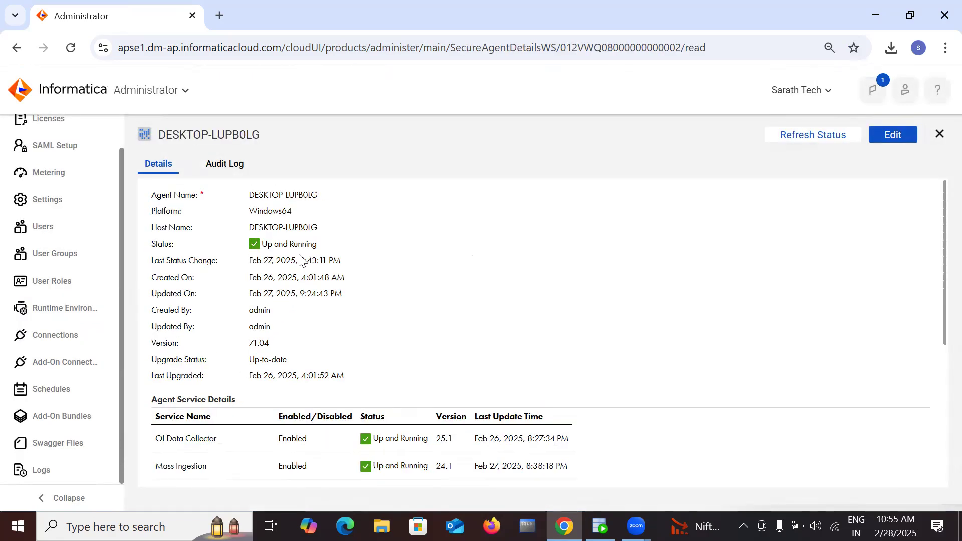
Step: Scroll through the Secure Agent's service details, then go back to the Runtime Environments list
scroll(429, 405, down, 3)
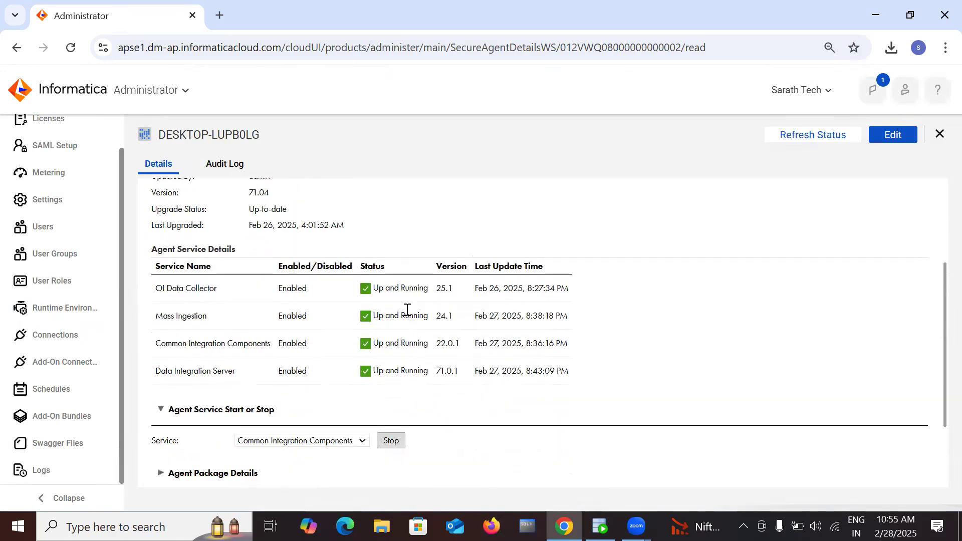
scroll(406, 311, up, 3)
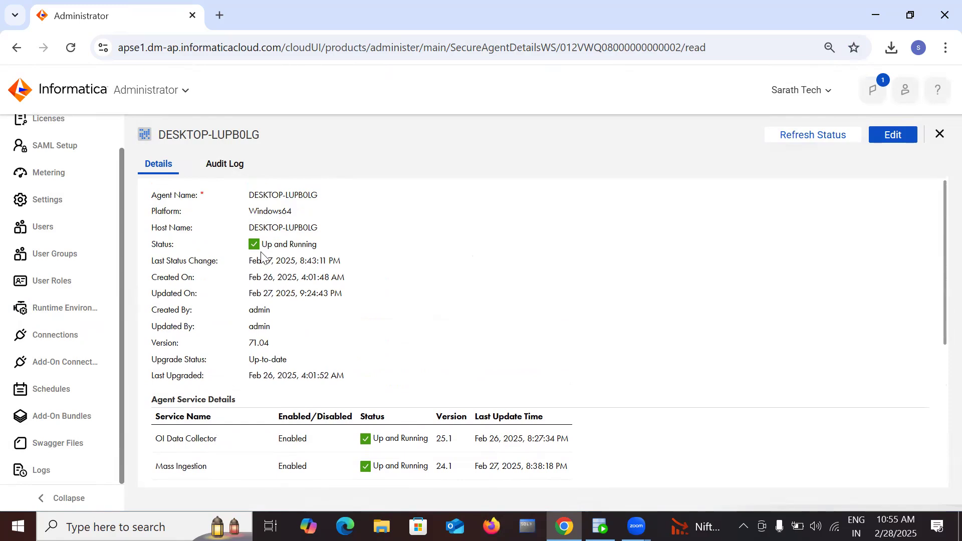
scroll(378, 340, down, 1)
scroll(377, 334, up, 1)
scroll(381, 326, down, 1)
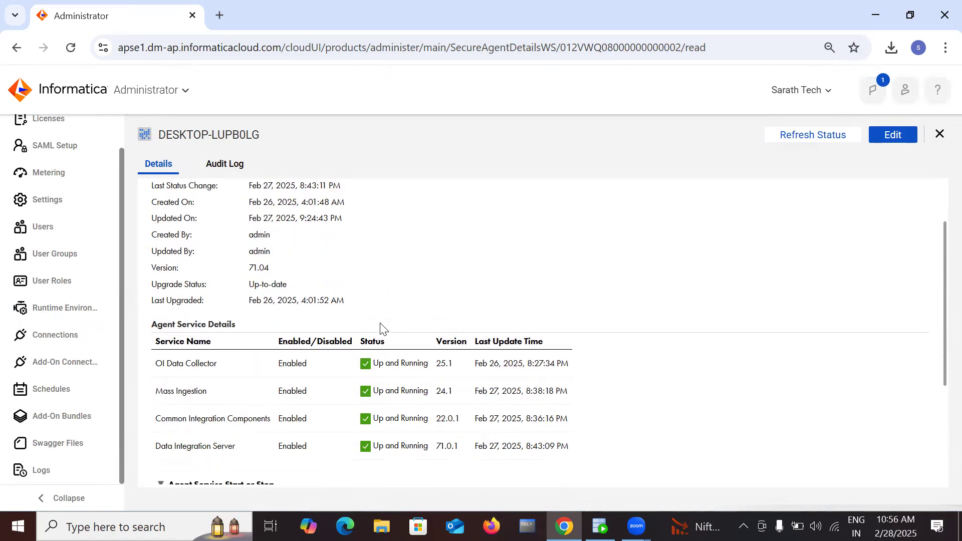
scroll(381, 329, down, 1)
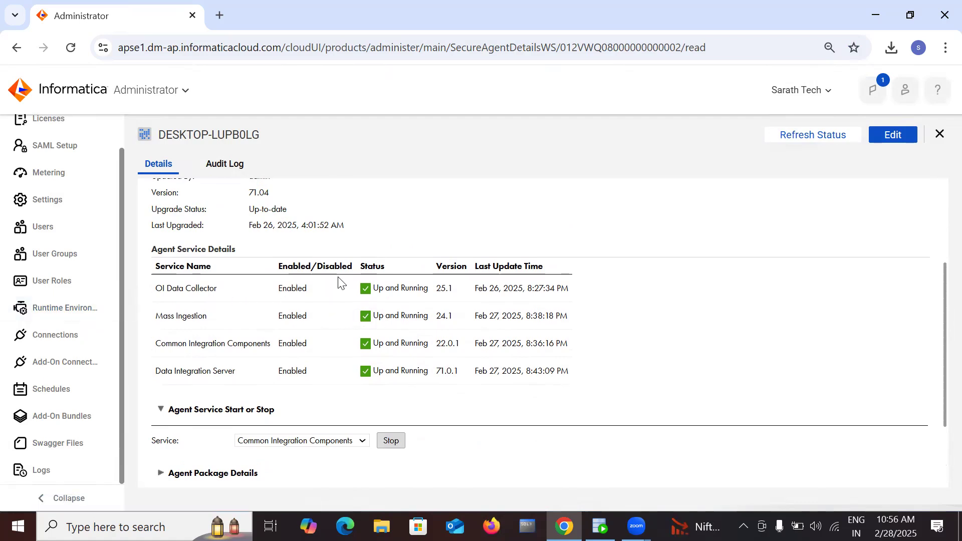
scroll(358, 262, up, 3)
scroll(358, 262, down, 3)
scroll(412, 373, up, 3)
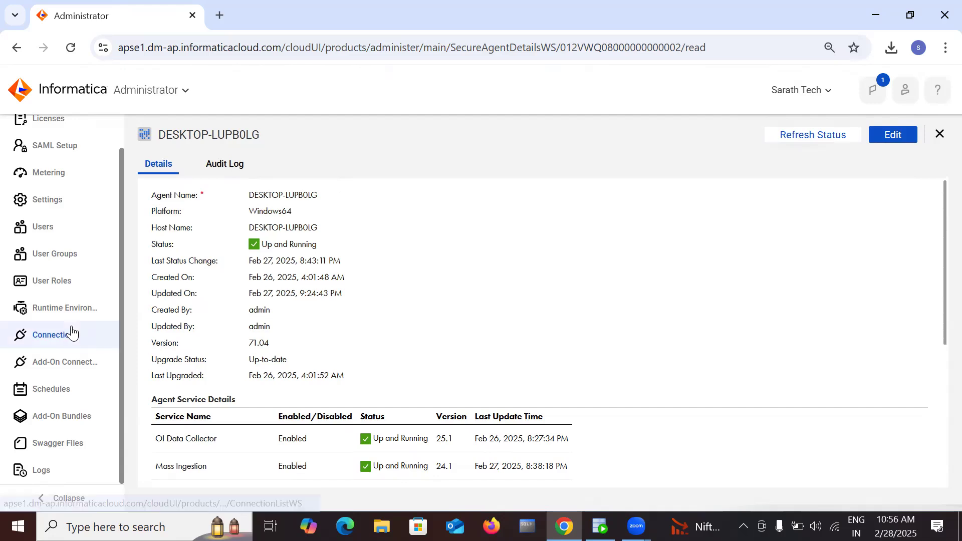
click(71, 308)
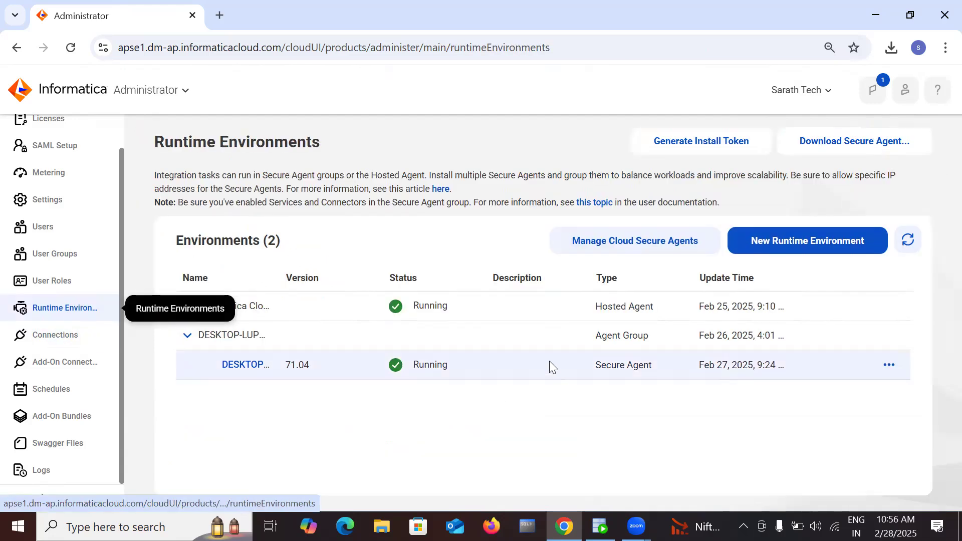
Step: From the empty Connections list, start a new connection named DB_Source
click(62, 337)
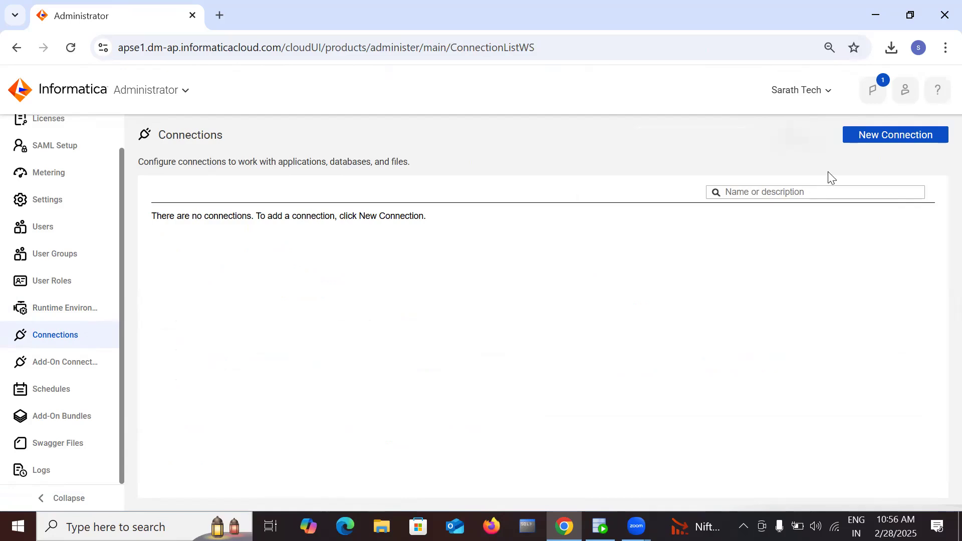
click(875, 134)
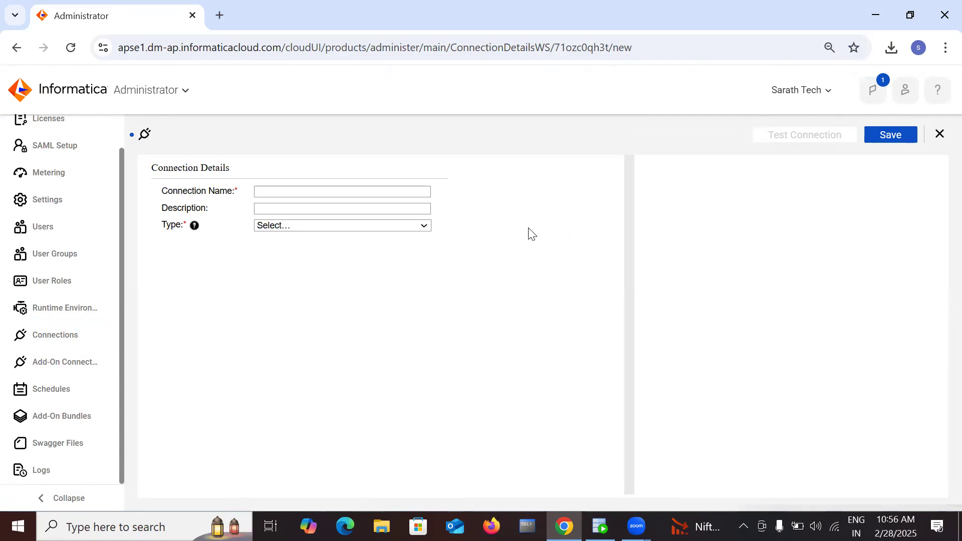
click(393, 189)
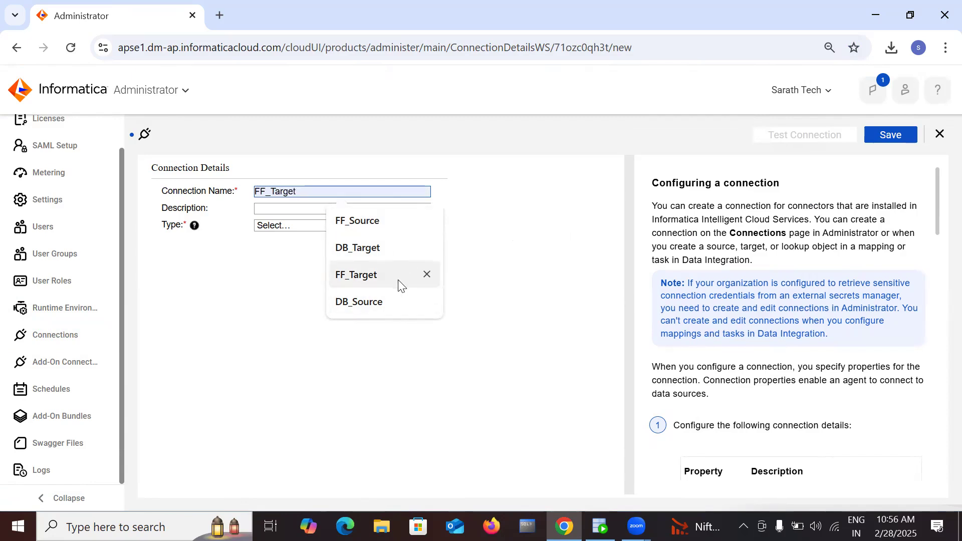
click(390, 302)
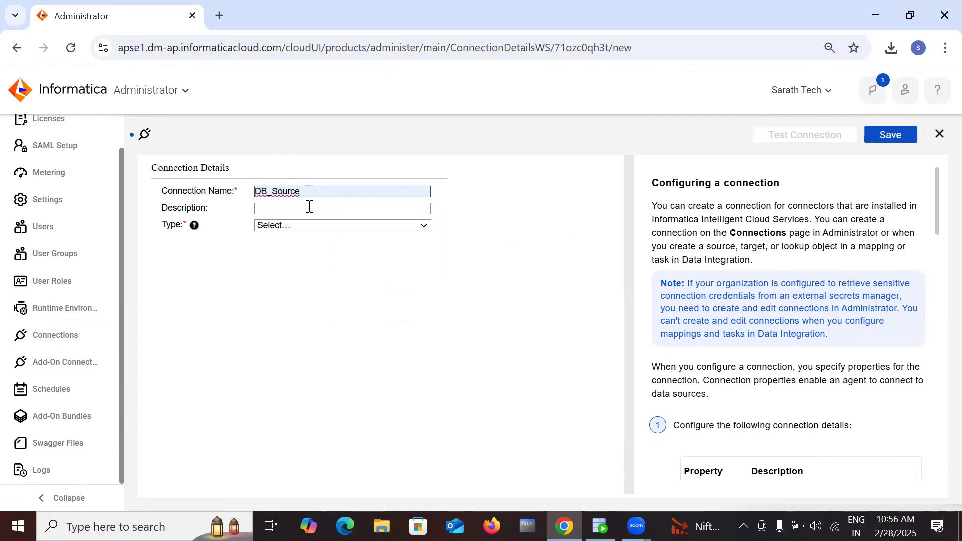
click(343, 226)
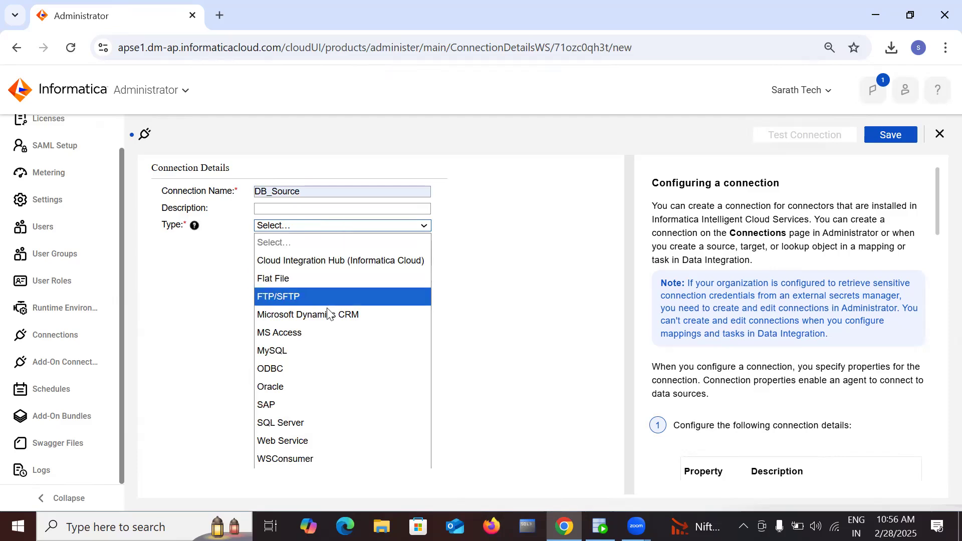
Step: Set DB_Source's type to Oracle and its runtime environment to DESKTOP-LUPB0LG
click(312, 387)
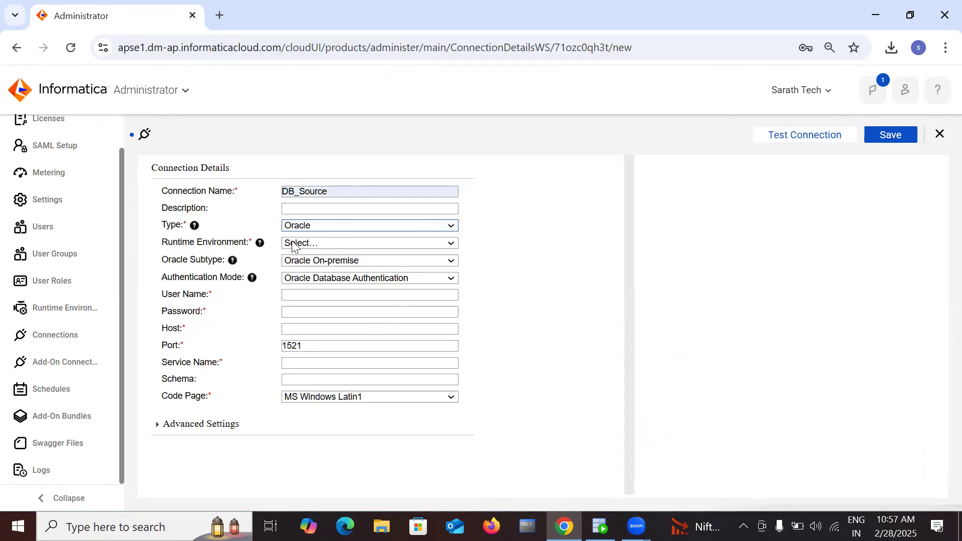
click(447, 245)
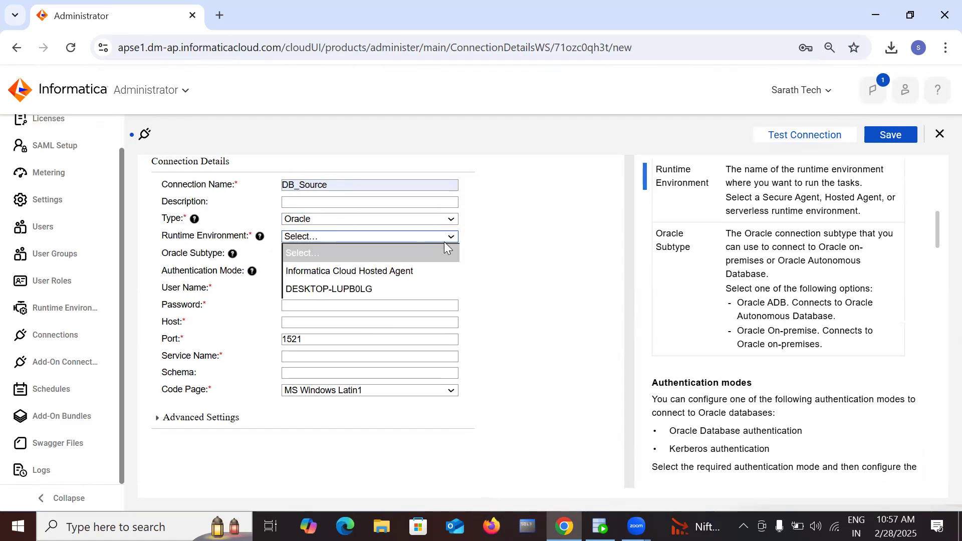
click(404, 291)
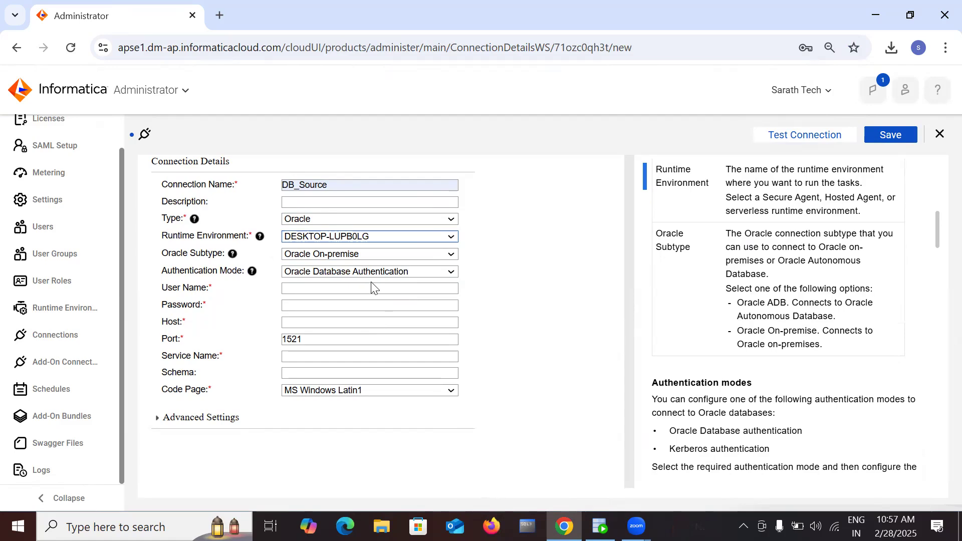
click(360, 290)
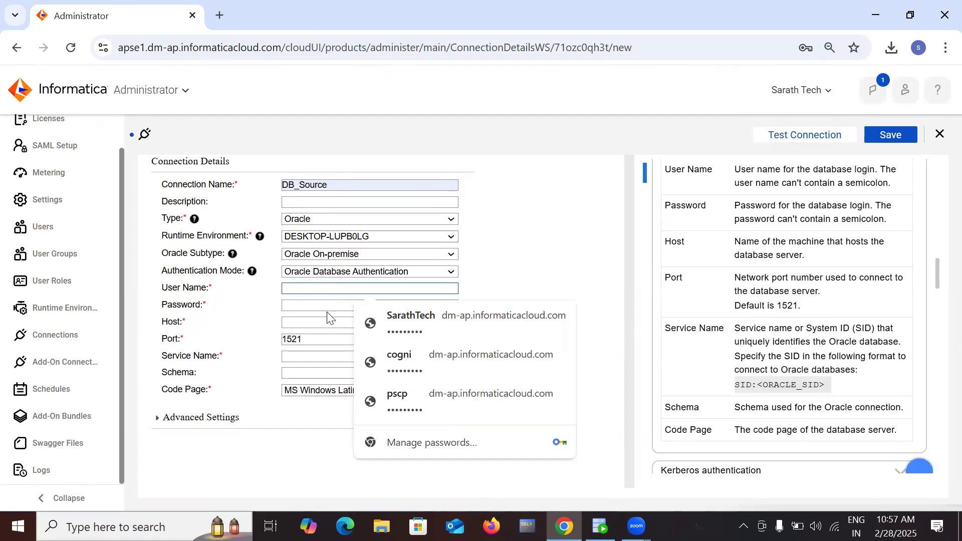
click(260, 321)
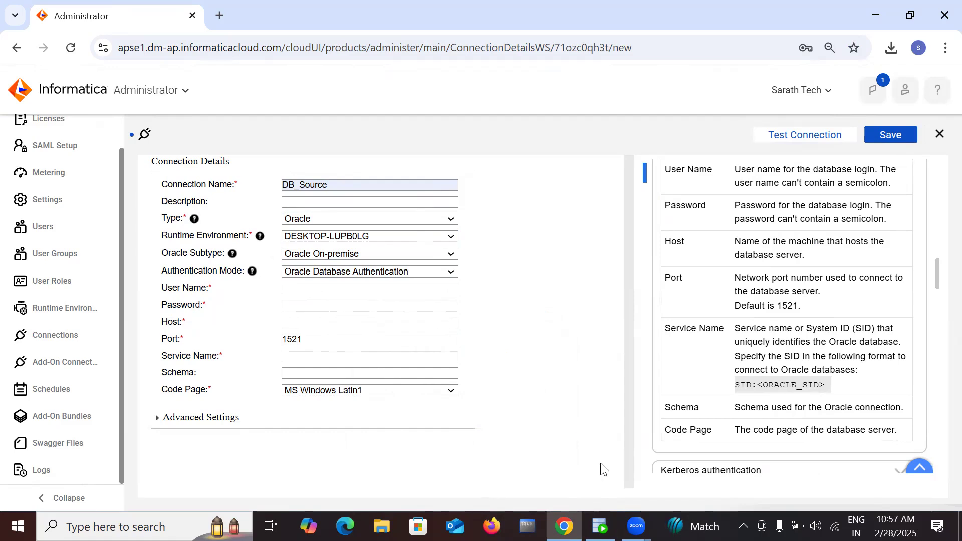
click(600, 526)
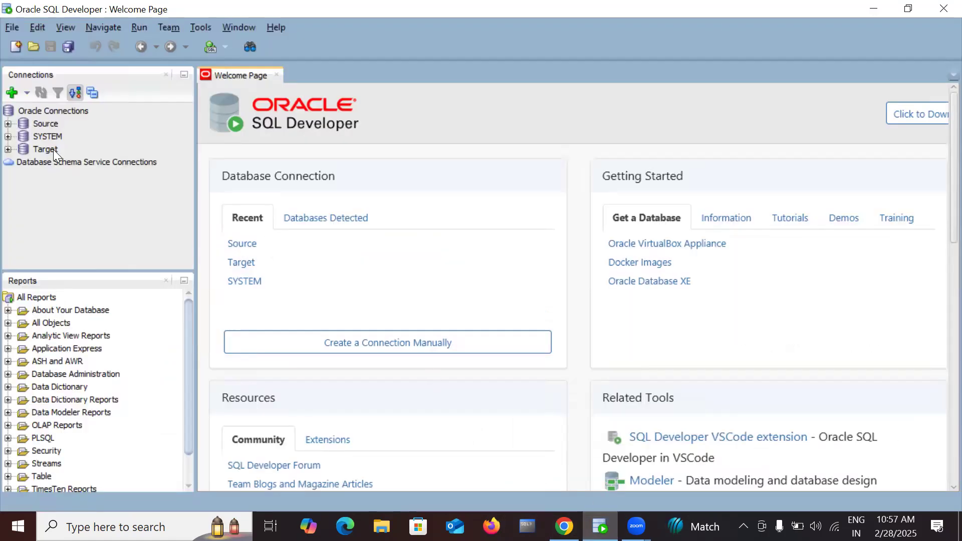
Step: View the Source connection's properties (localhost, port 1521) and select its SID xe
click(45, 120)
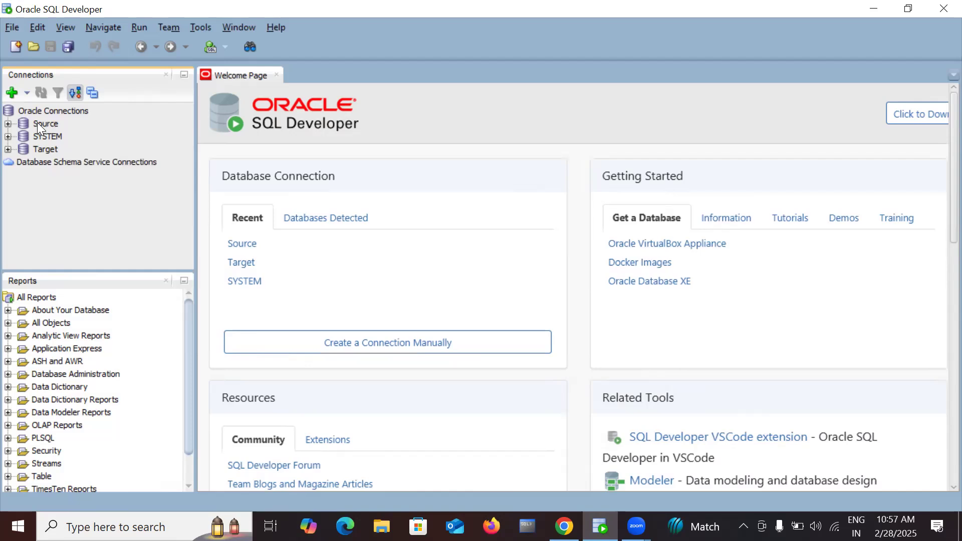
right_click(39, 122)
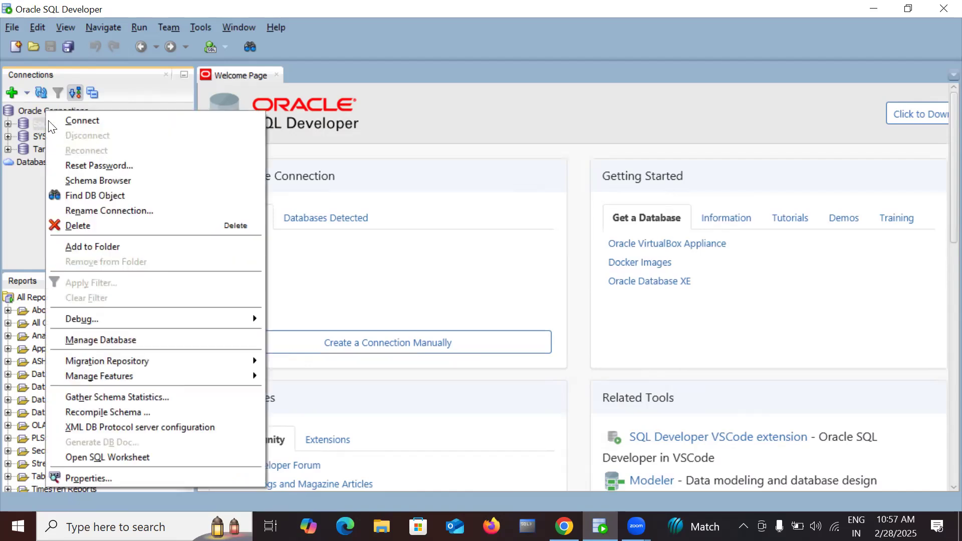
click(119, 476)
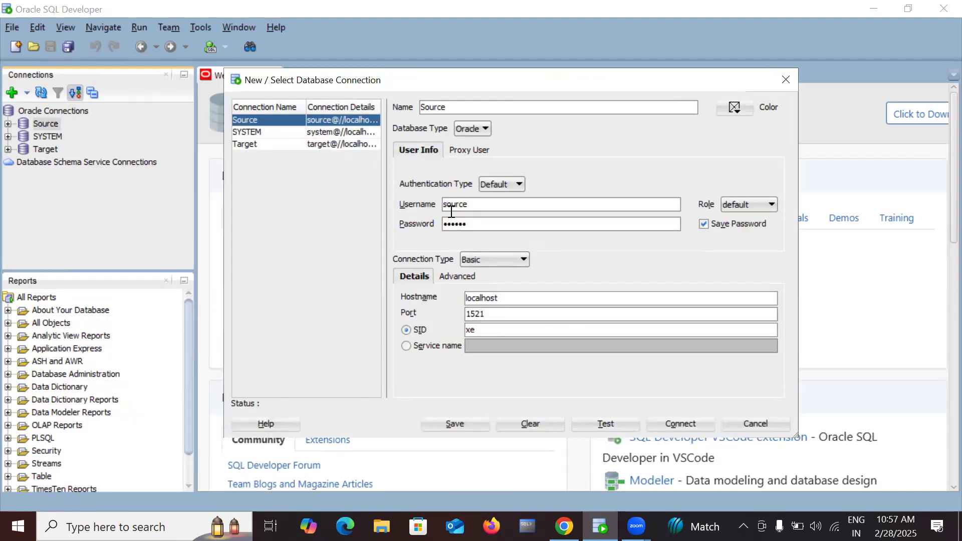
double_click(478, 330)
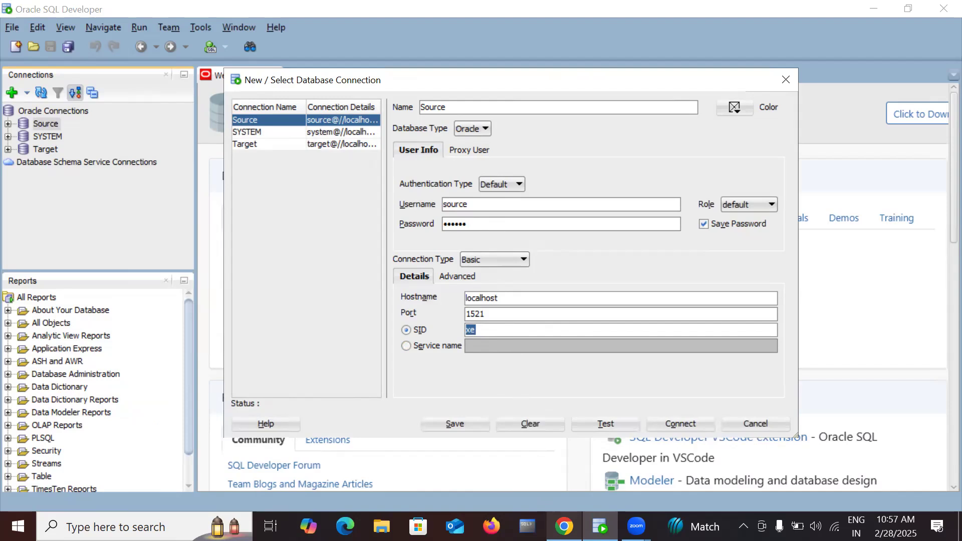
Step: In the DB_Source form, enter user name 'source' and the database password
mouse_move(564, 526)
click(615, 456)
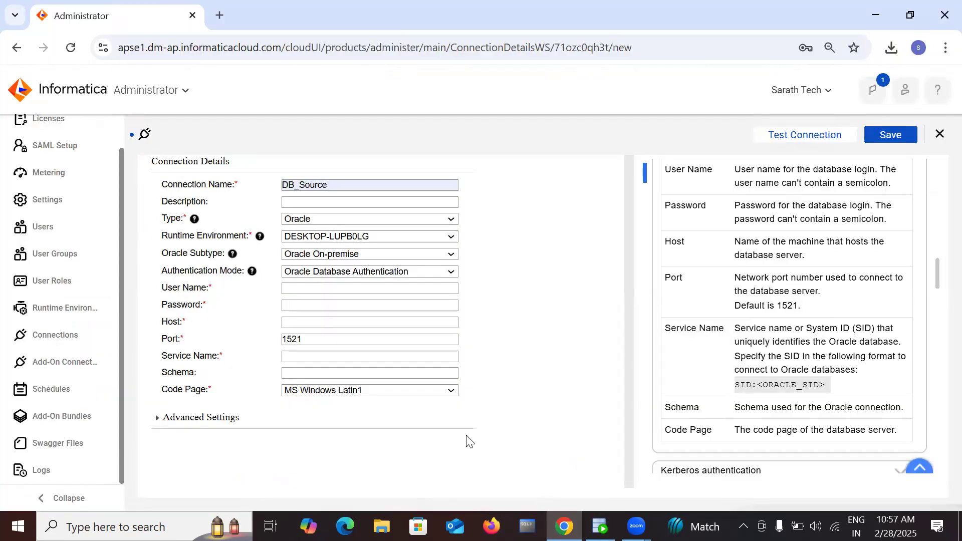
click(321, 287)
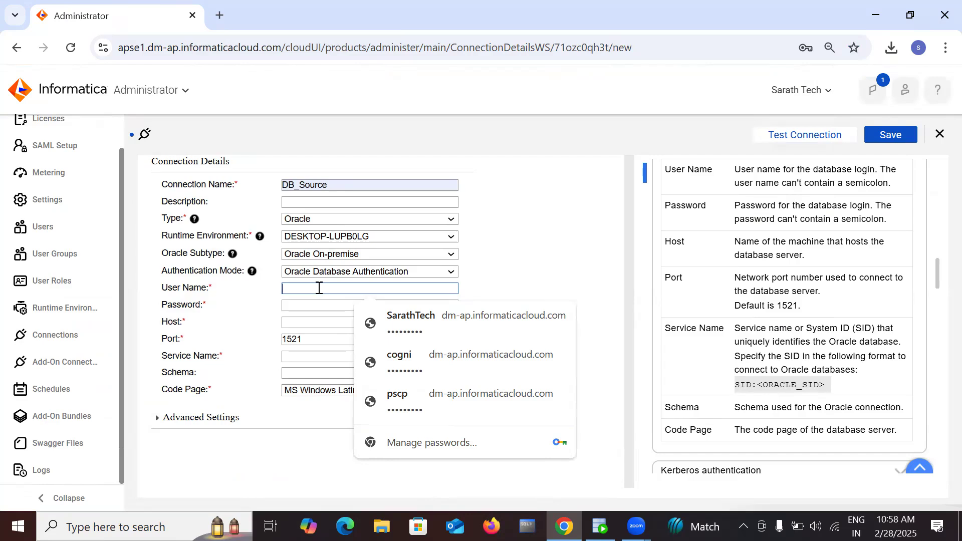
text(source)
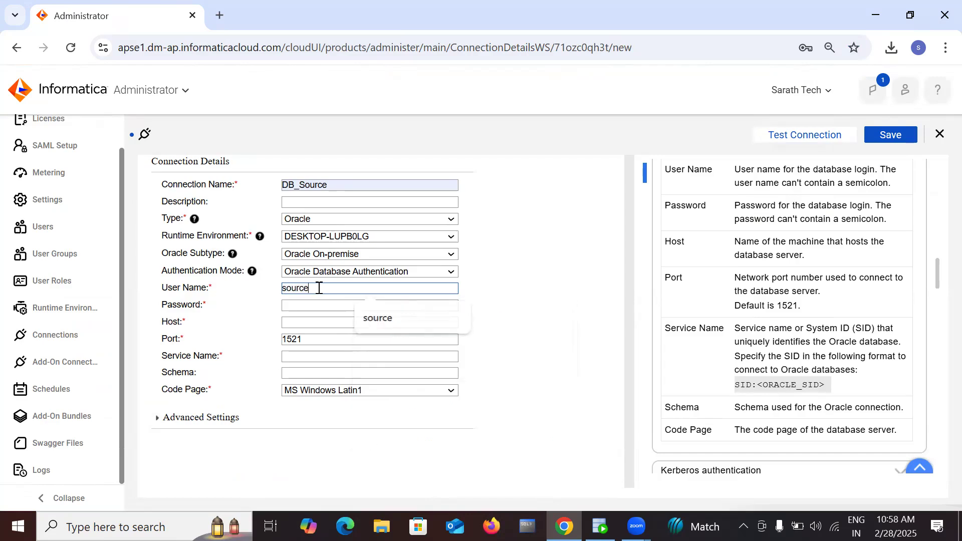
click(312, 307)
text(sou)
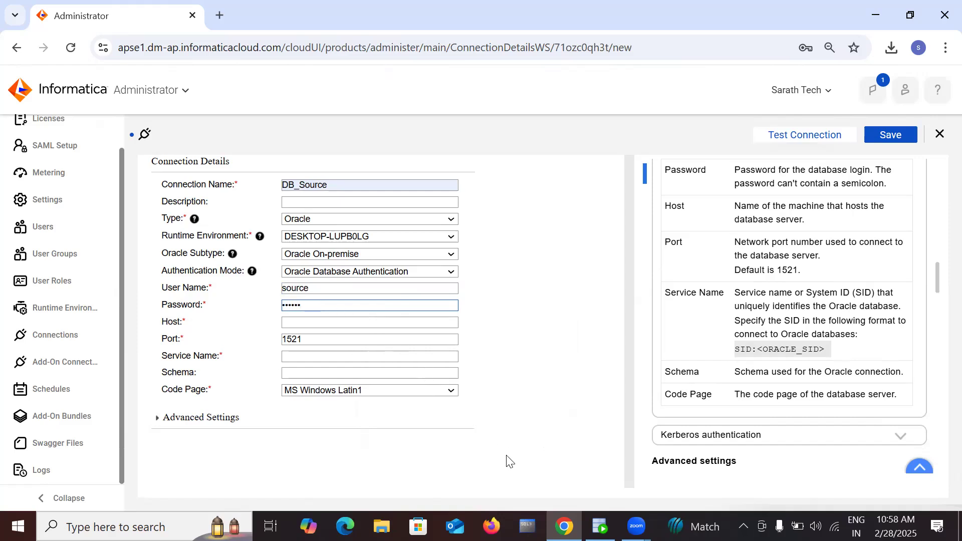
Step: Set host localhost and service name xe, then test and save DB_Source
click(308, 323)
click(389, 350)
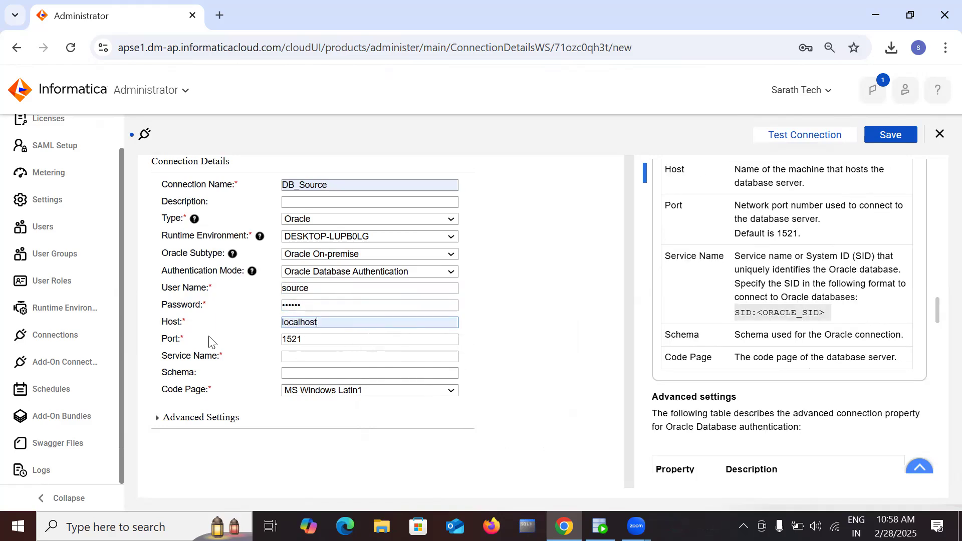
click(303, 357)
click(367, 383)
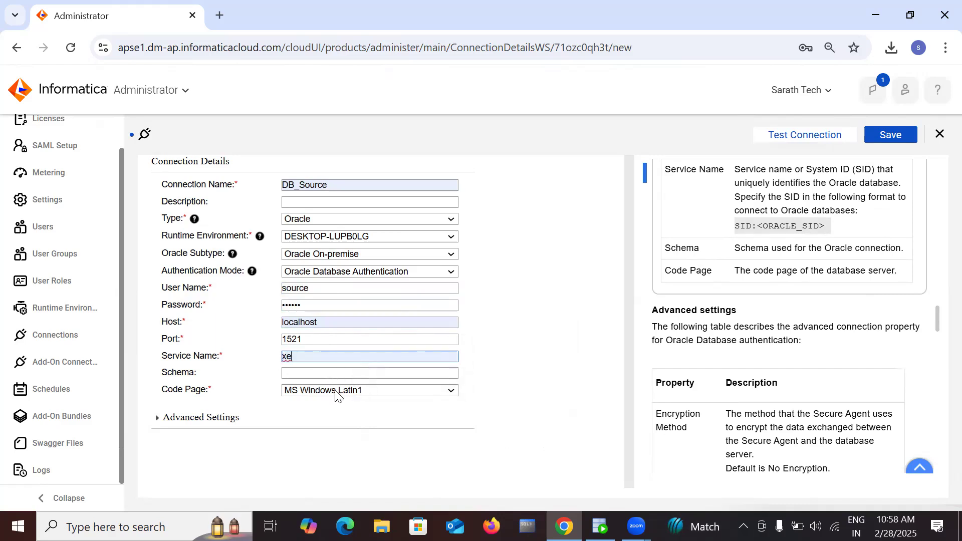
scroll(674, 262, up, 2)
scroll(674, 262, up, 1)
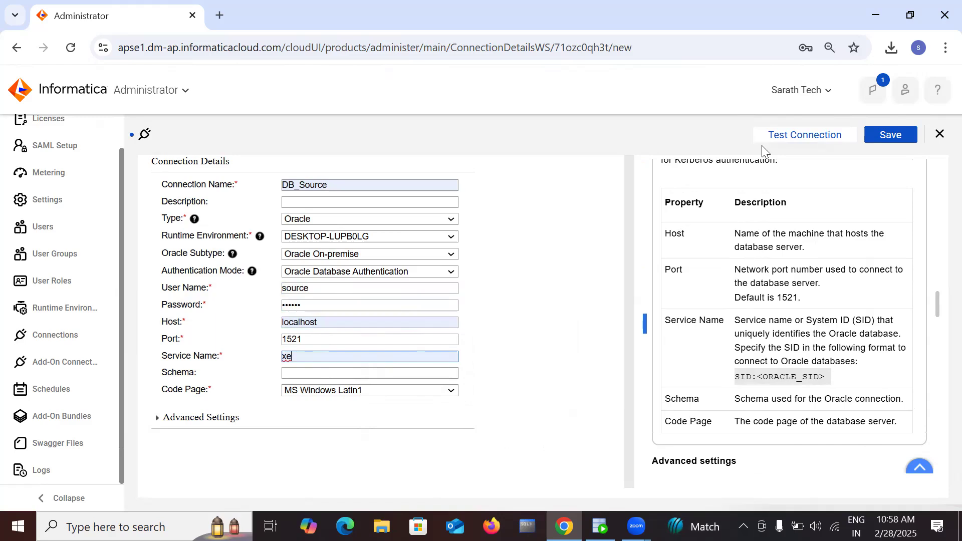
click(775, 138)
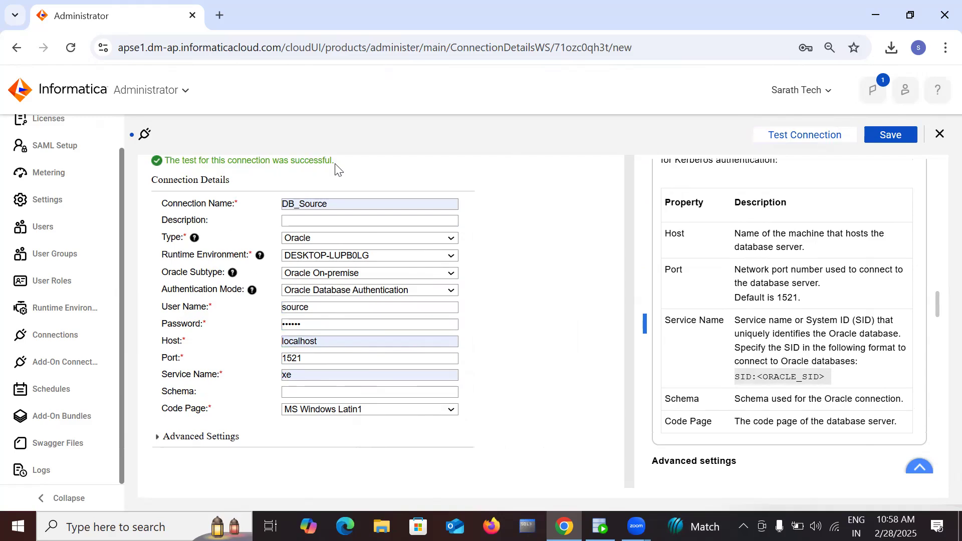
click(890, 135)
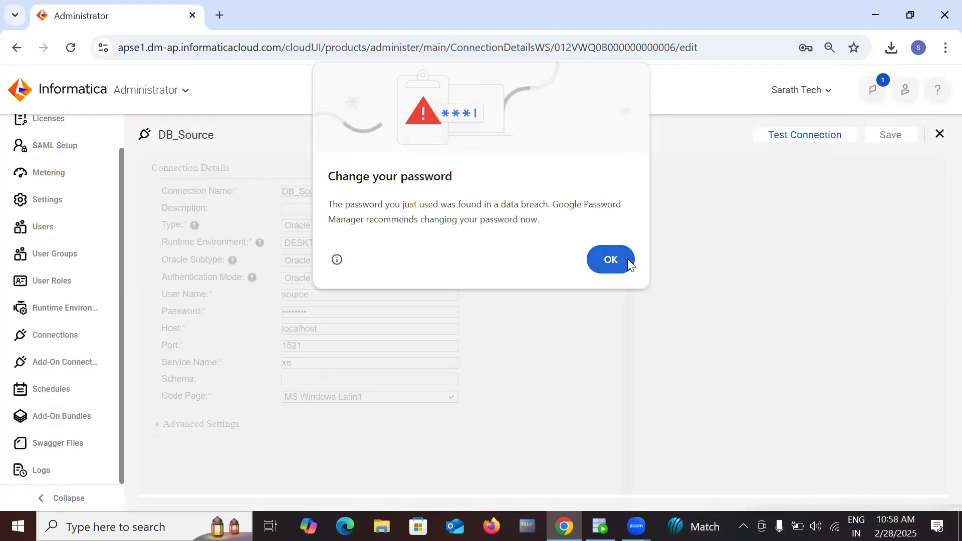
Step: Dismiss Chrome's password warning and close the DB_Source form to the Connections list
click(627, 258)
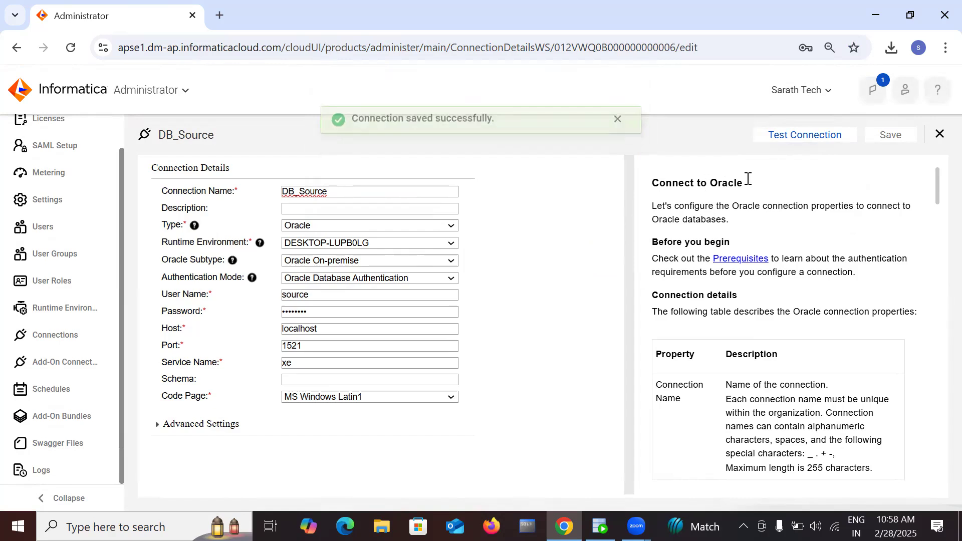
click(939, 135)
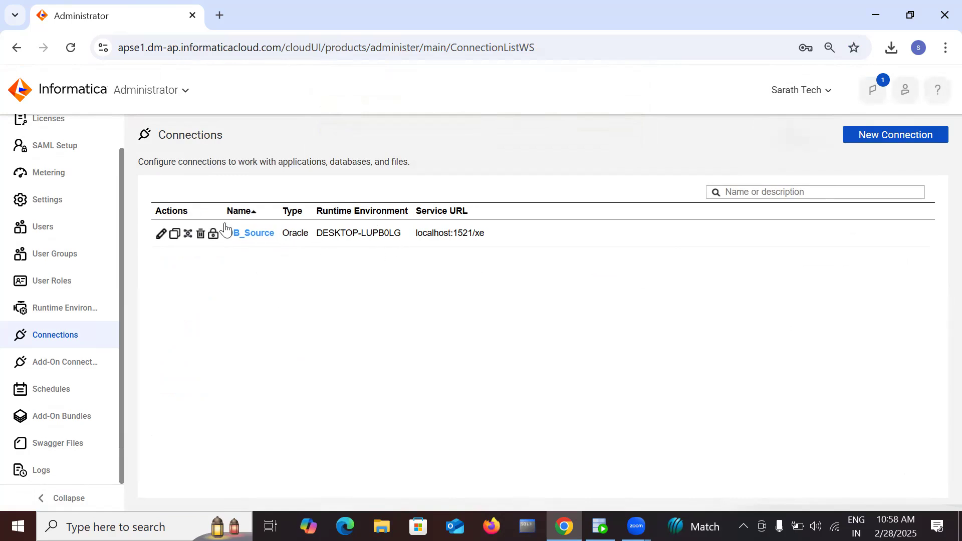
Step: Create a DB_Target connection form with Oracle type and the DESKTOP-LUPB0LG runtime environment
click(891, 135)
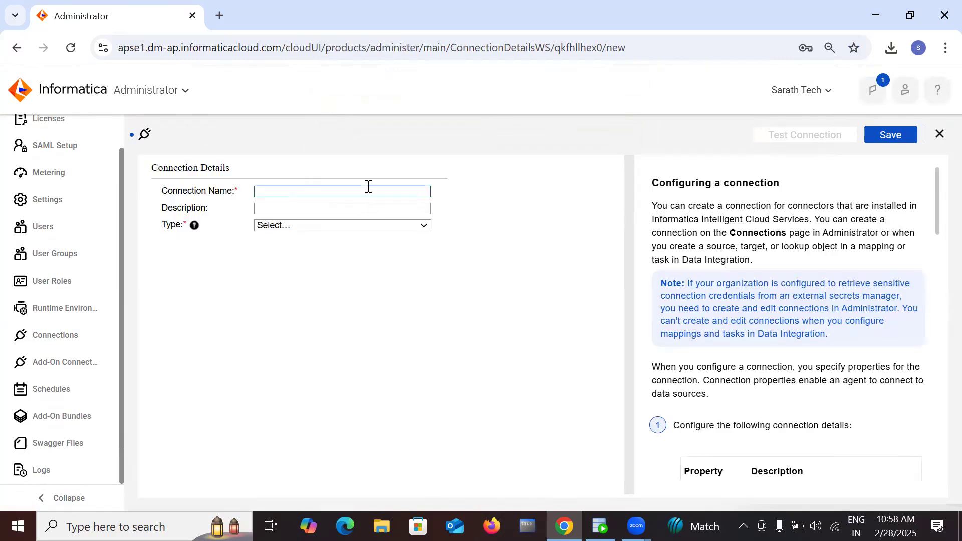
click(368, 186)
click(371, 277)
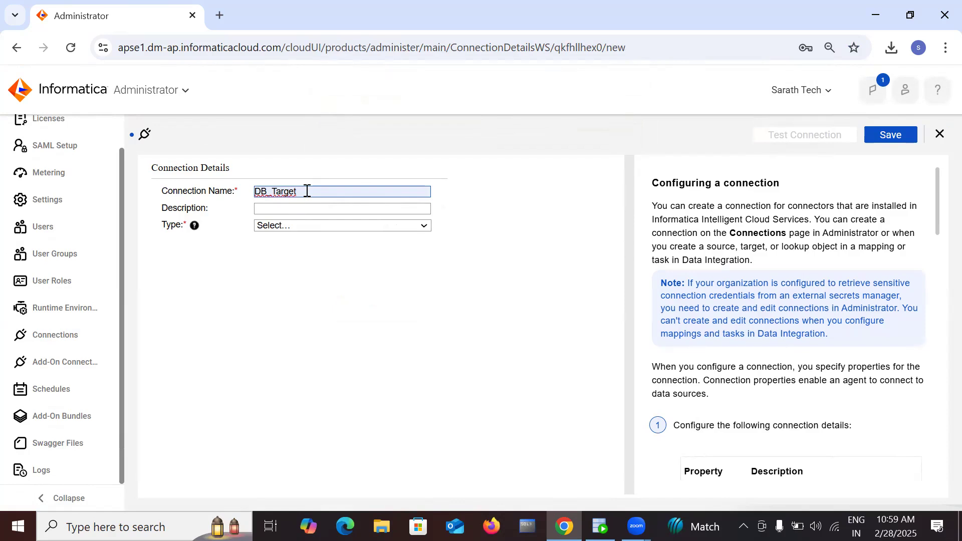
click(321, 232)
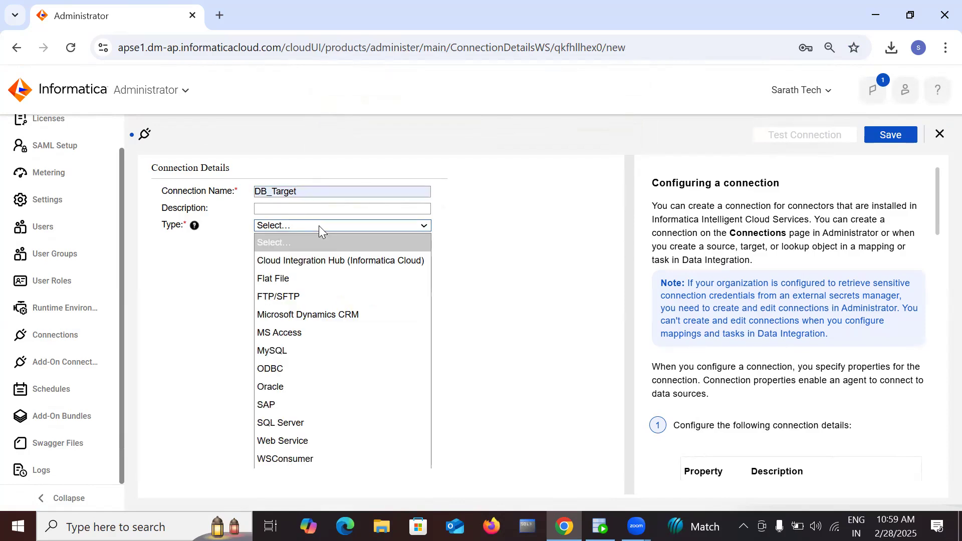
click(294, 386)
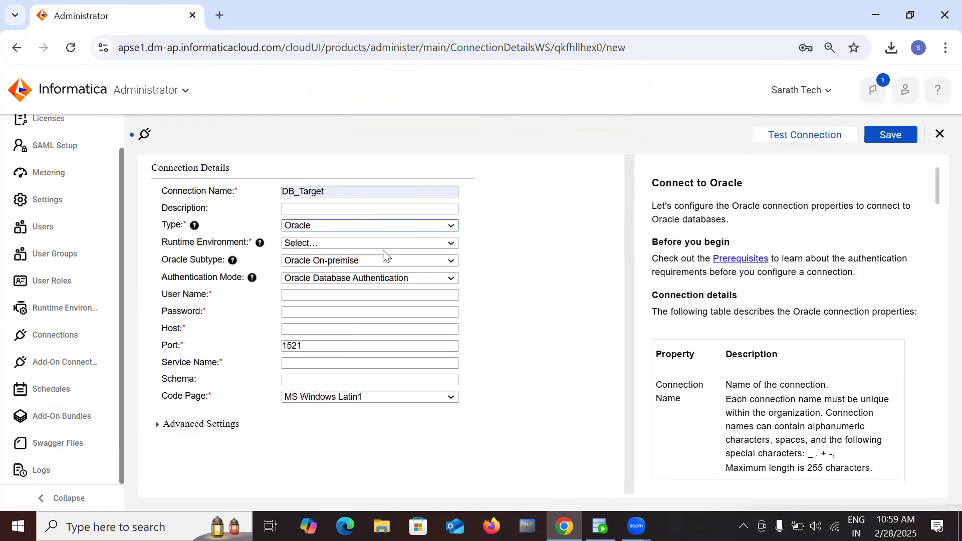
click(408, 225)
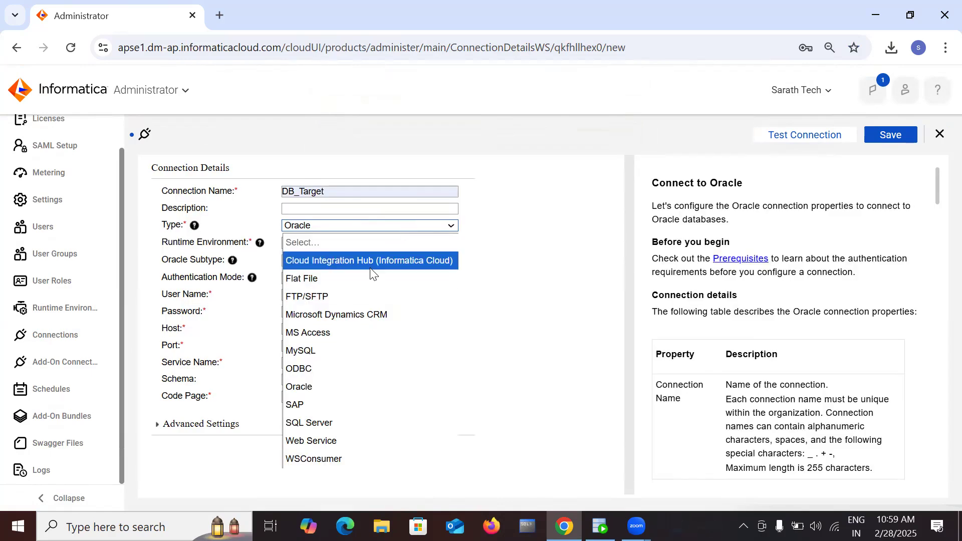
click(585, 297)
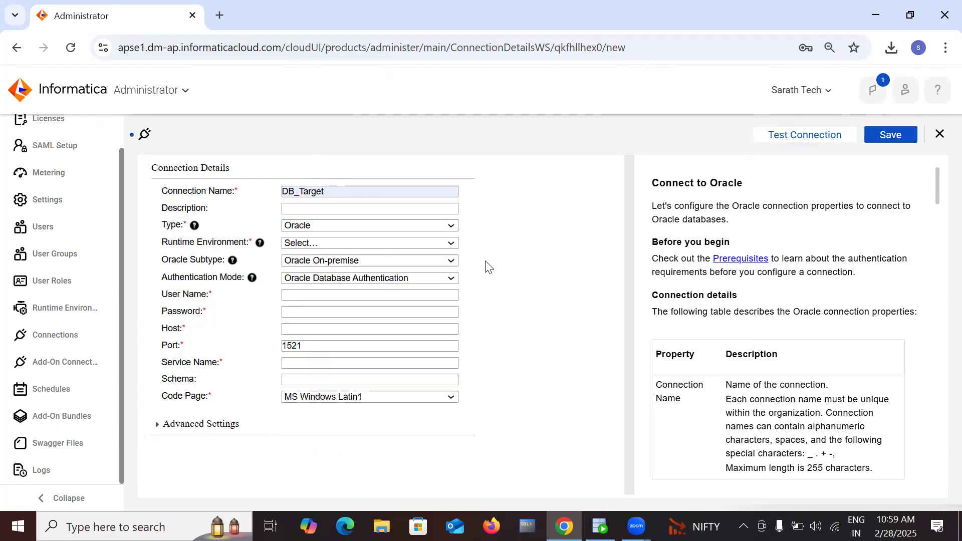
click(452, 244)
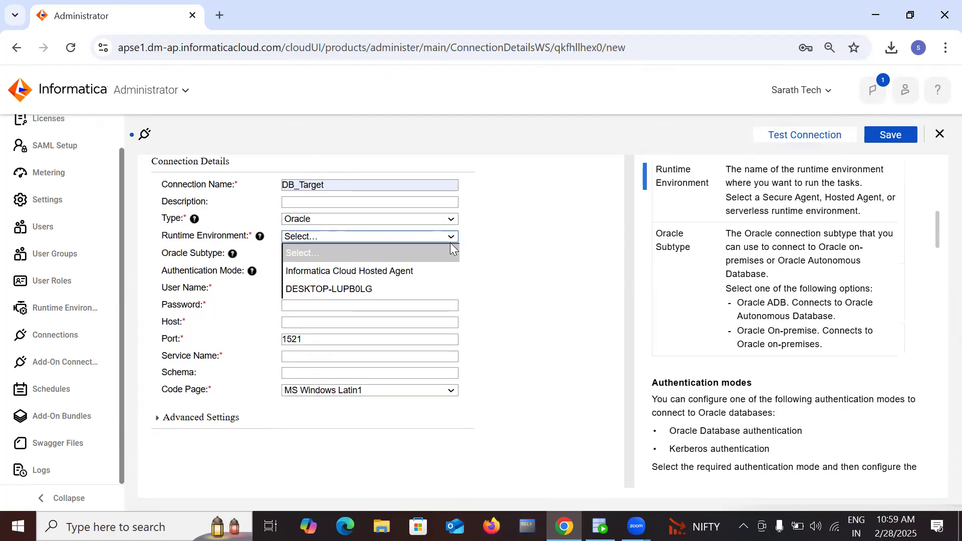
click(429, 294)
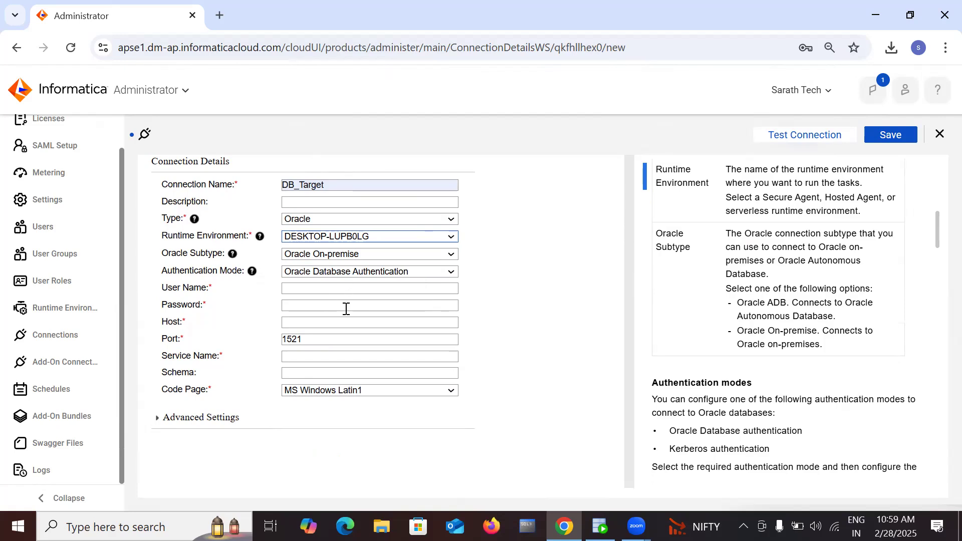
click(600, 526)
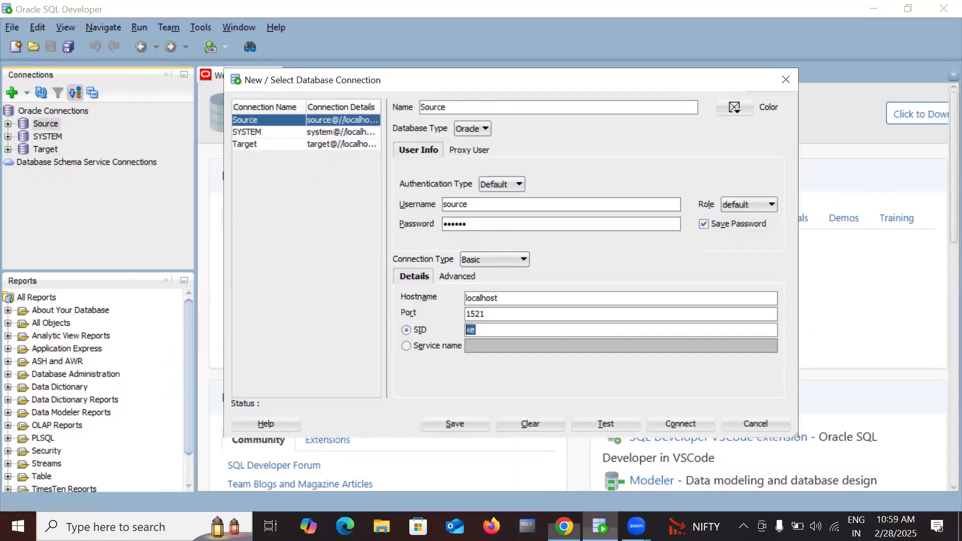
Step: Review the Target connection's properties in SQL Developer: user target, localhost, port 1521, SID xe
click(748, 423)
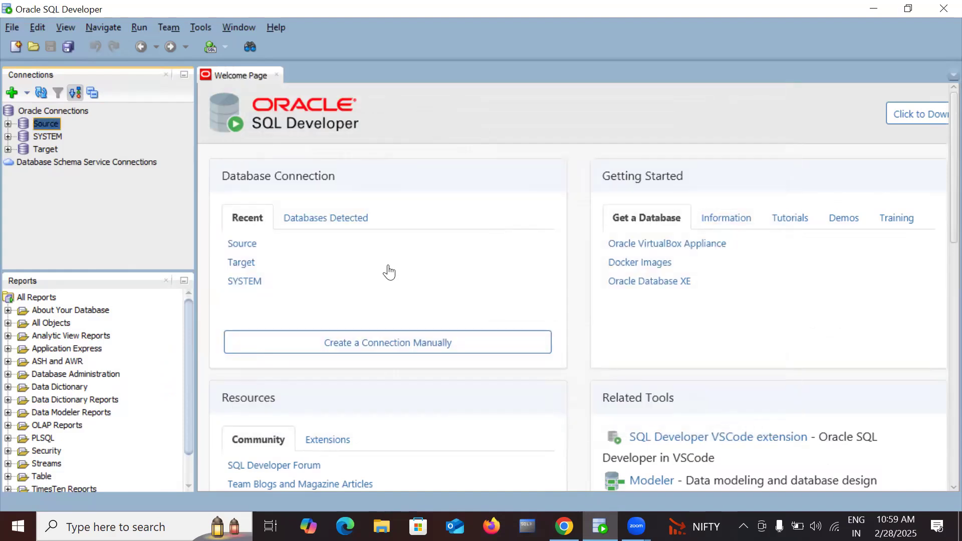
right_click(48, 148)
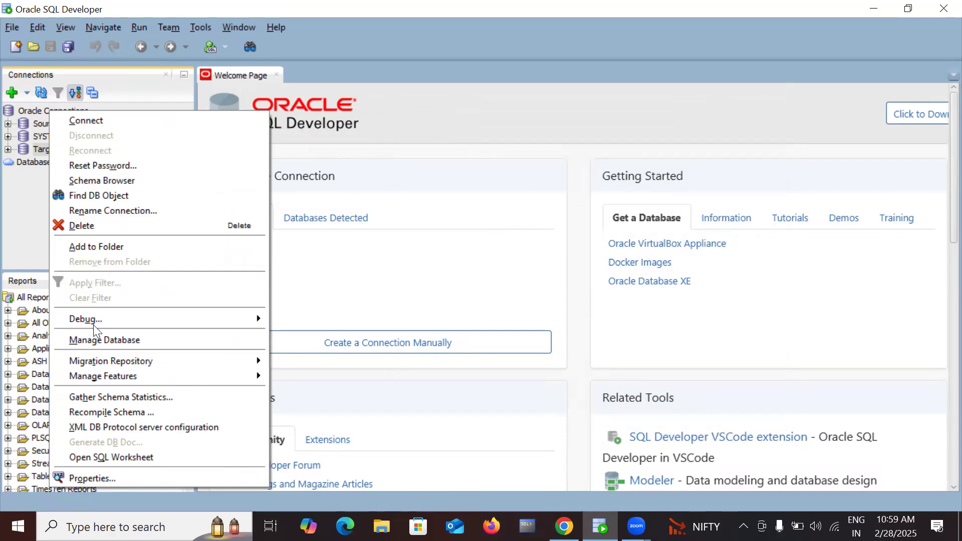
click(86, 479)
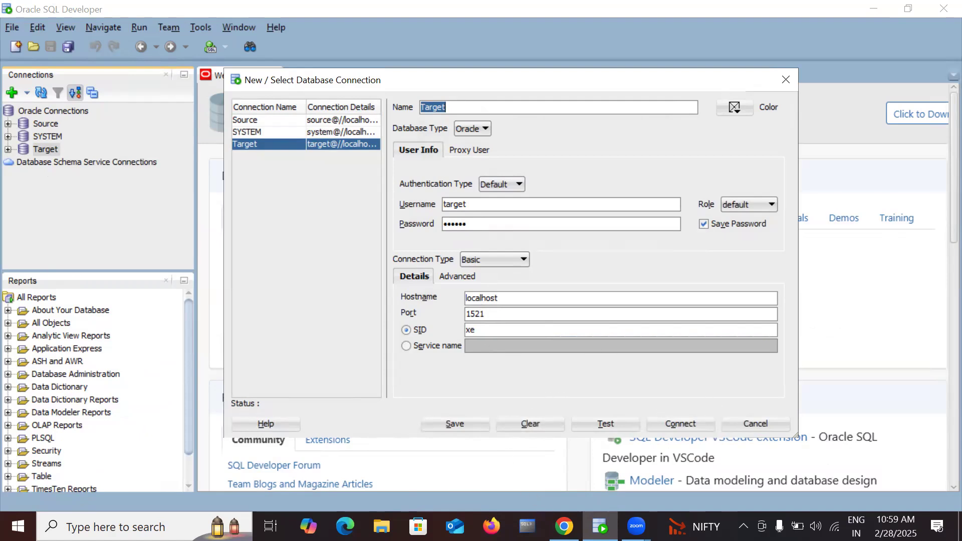
click(564, 526)
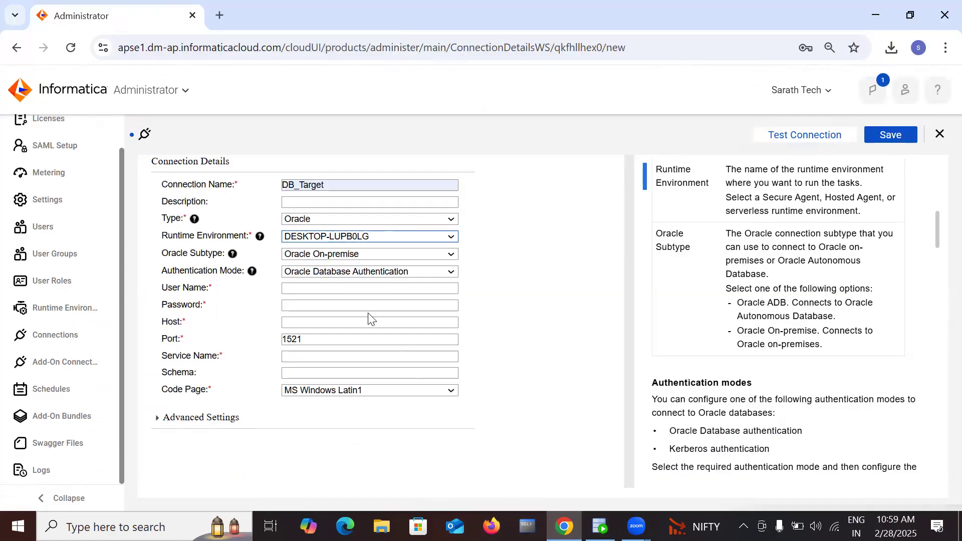
Step: Enter user target, its password, host localhost and service name xe for DB_Target, then test it
click(353, 289)
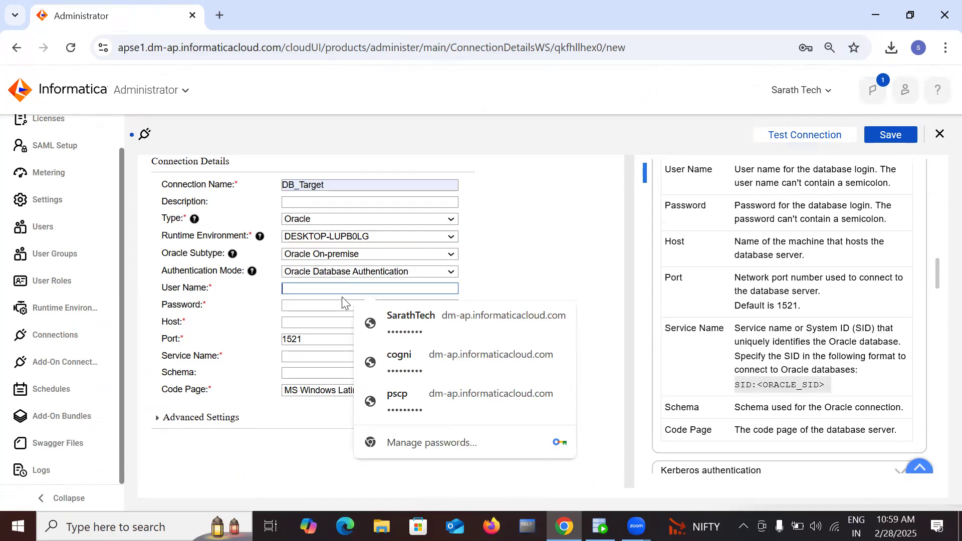
text(target)
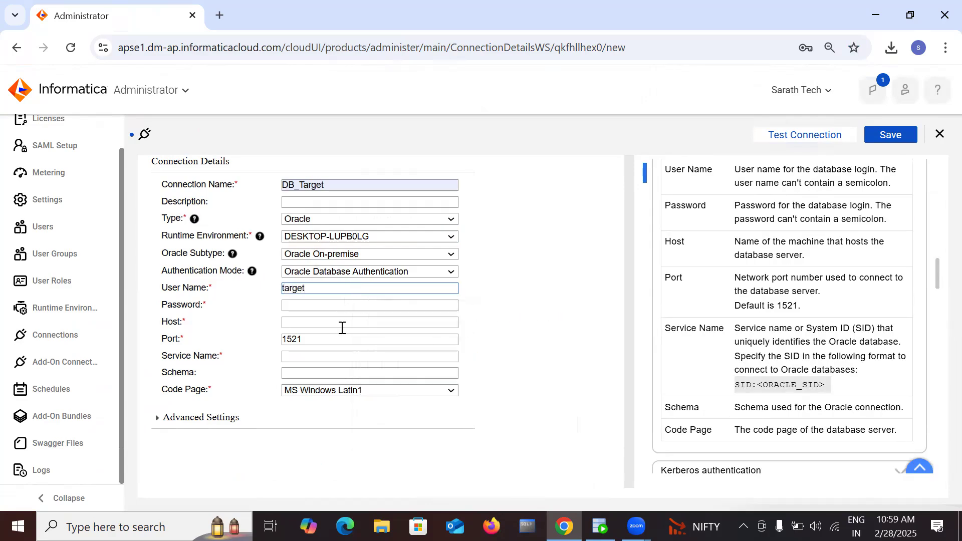
click(336, 307)
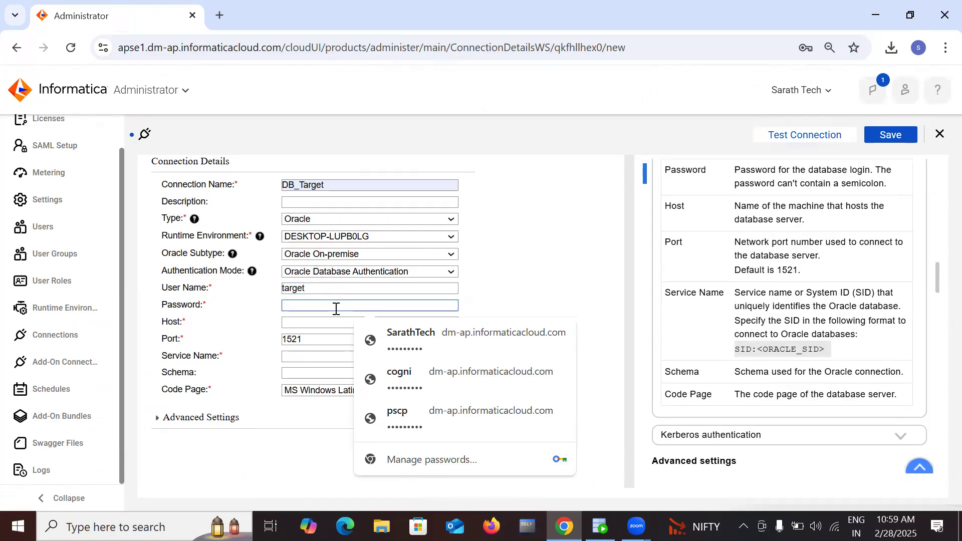
text(ta)
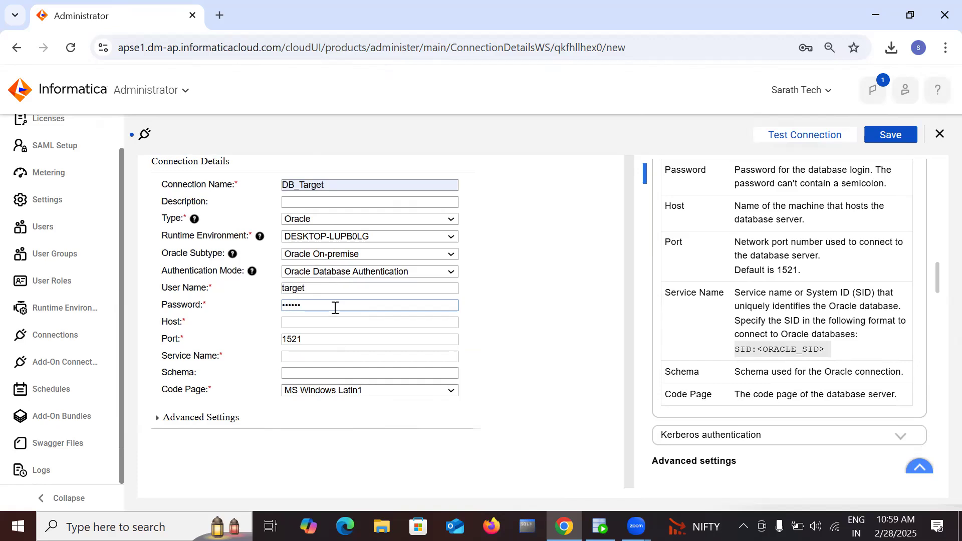
click(332, 322)
click(365, 350)
click(311, 354)
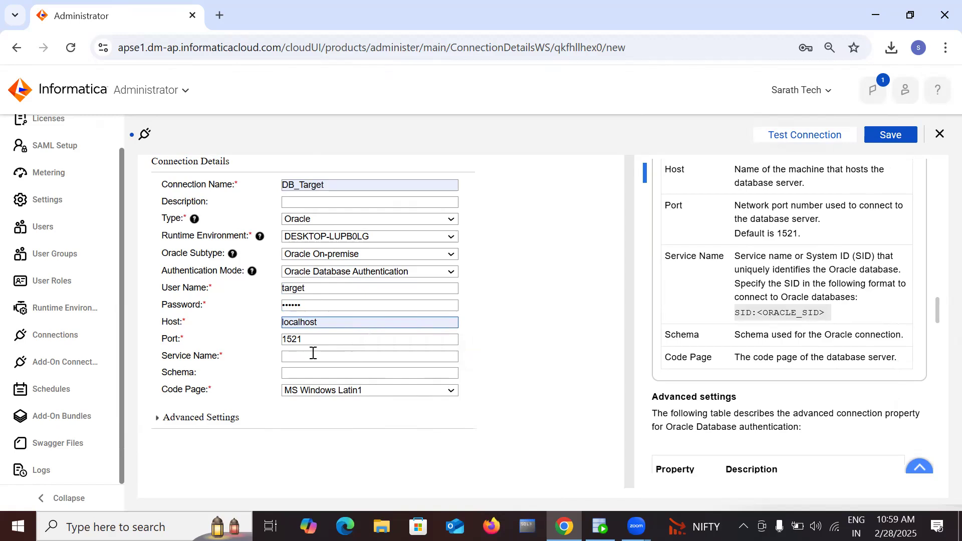
click(365, 384)
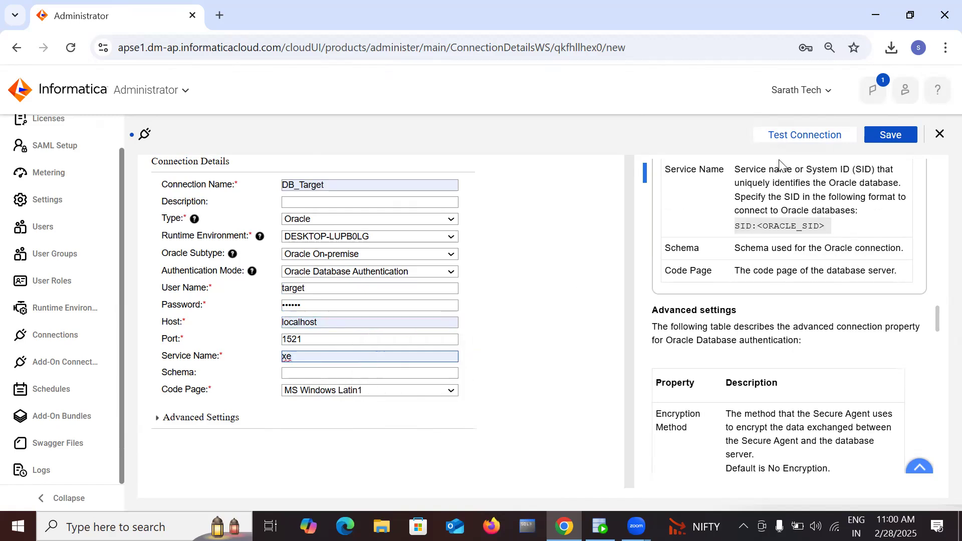
click(781, 138)
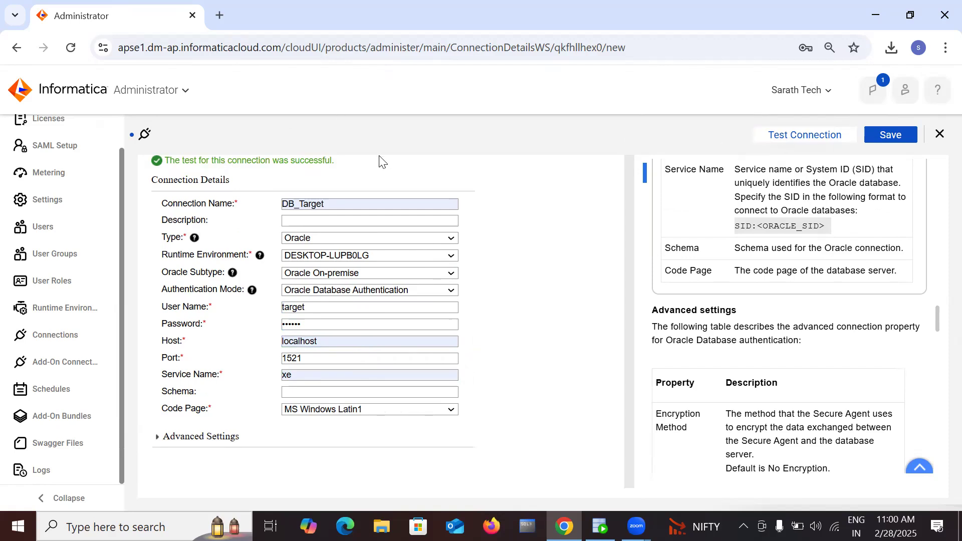
Step: Save DB_Target, dismiss the browser password warning, and close back to the Connections list
click(907, 134)
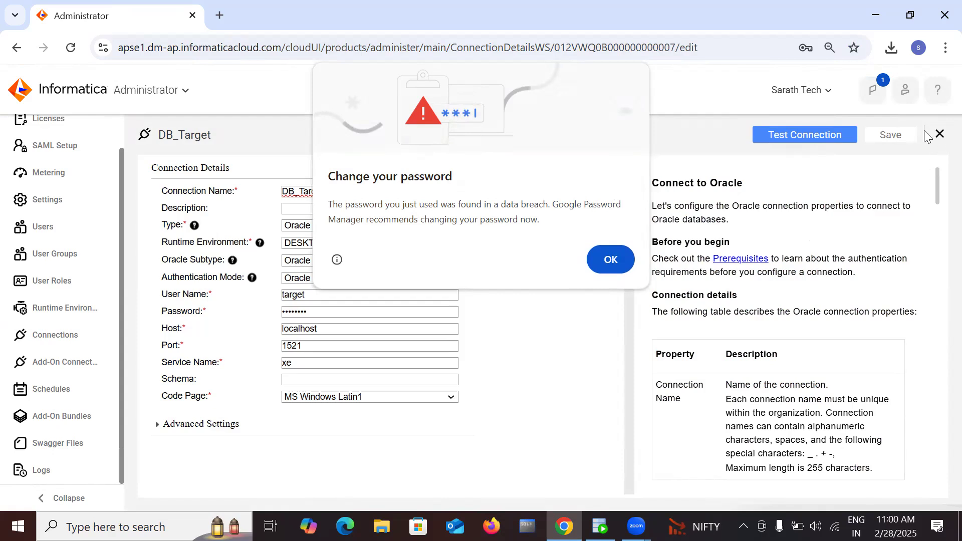
click(610, 259)
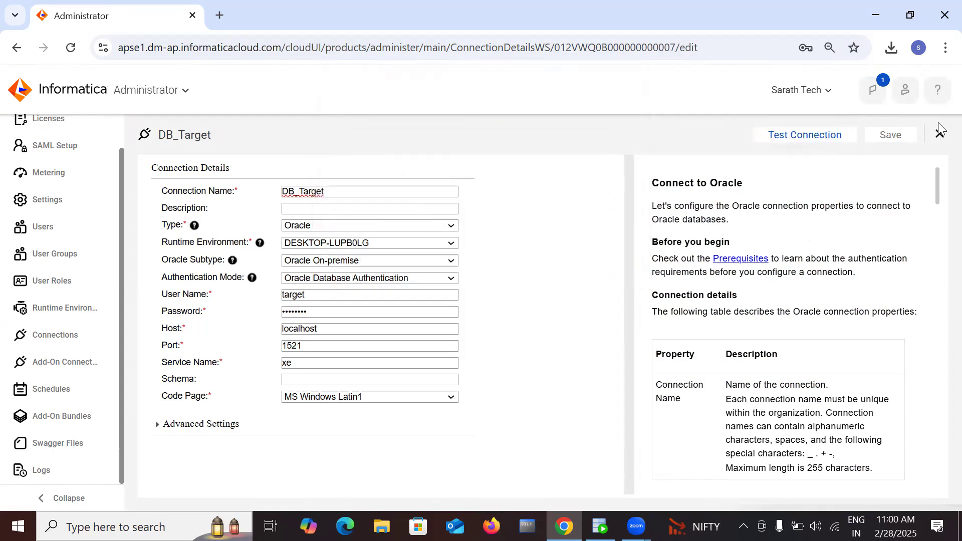
click(940, 135)
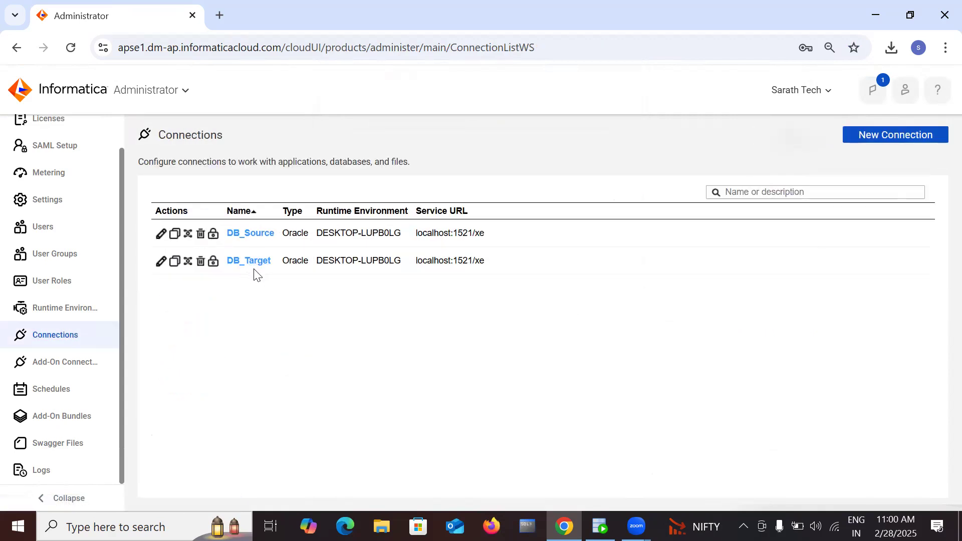
Step: Start a new connection named FF_Source
click(874, 134)
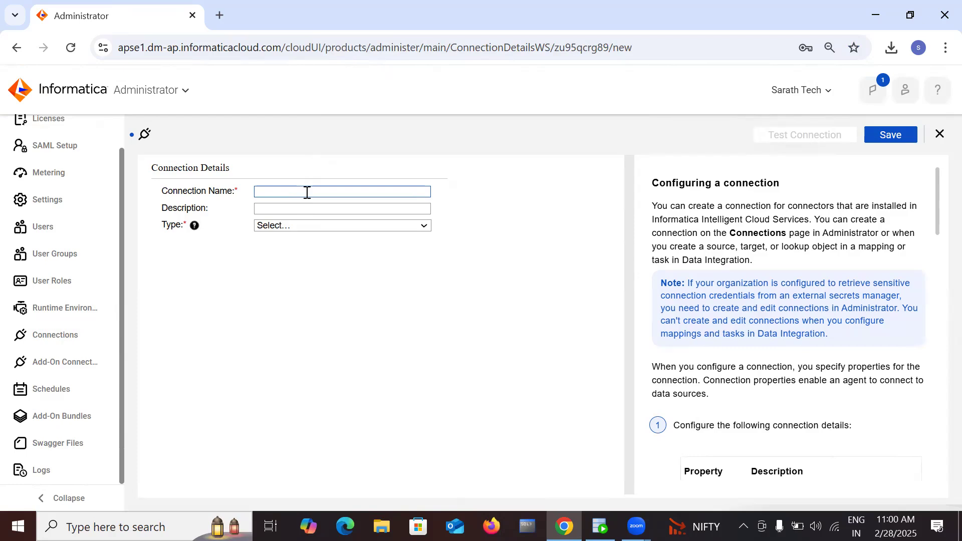
click(307, 191)
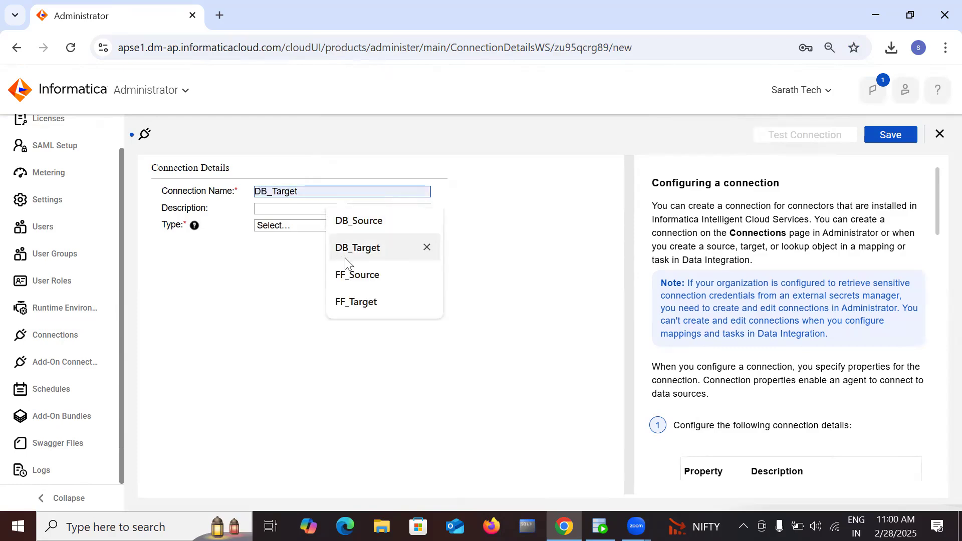
click(340, 276)
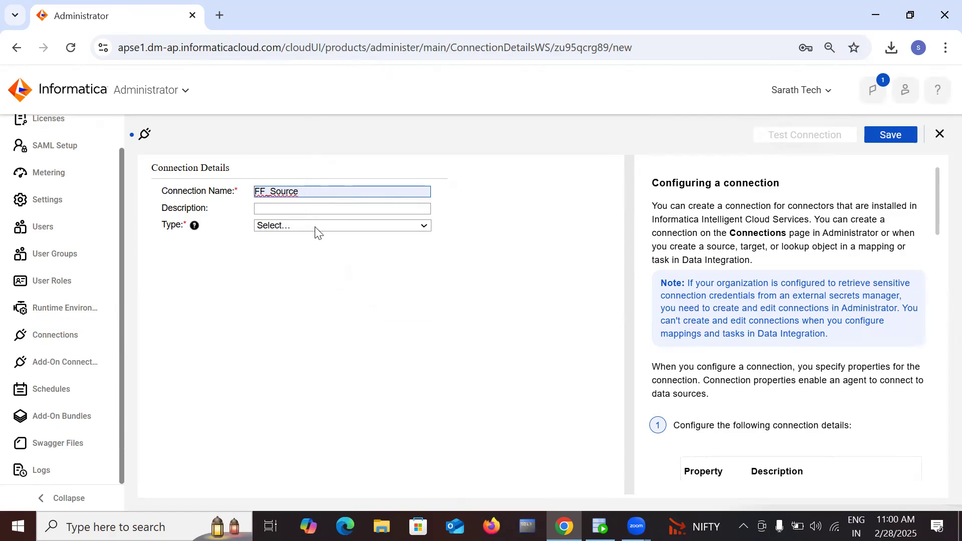
Step: Make FF_Source a Flat File connection on runtime environment DESKTOP-LUPB0LG, leaving the directory empty for now
click(328, 226)
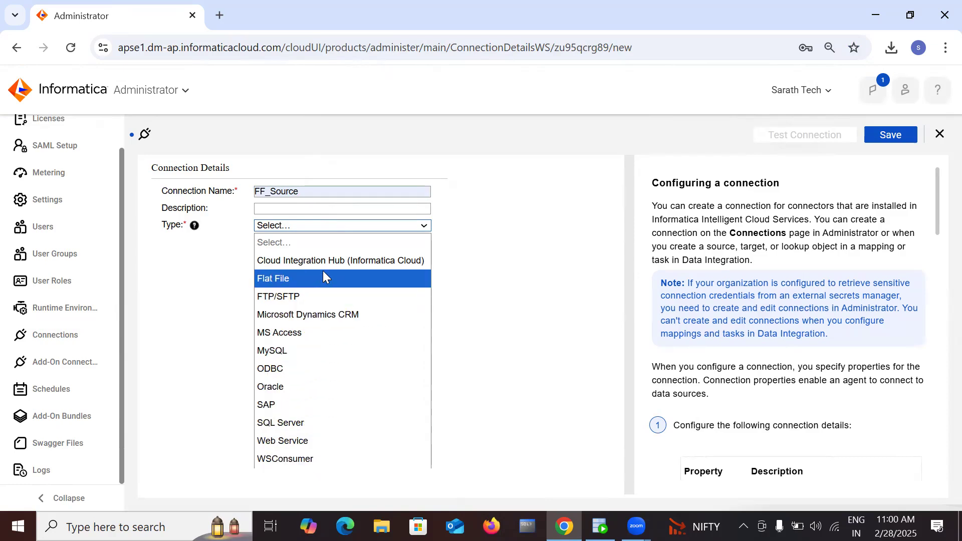
click(573, 326)
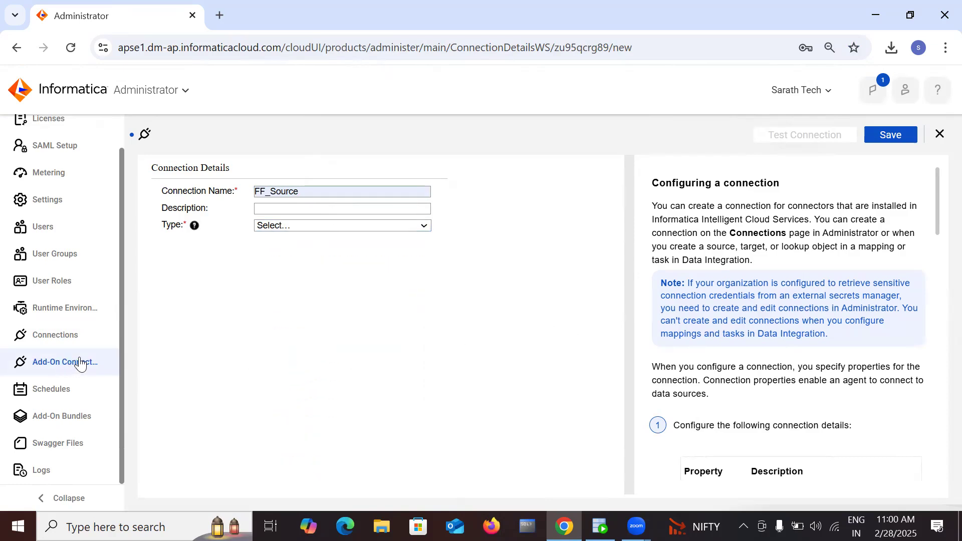
click(390, 229)
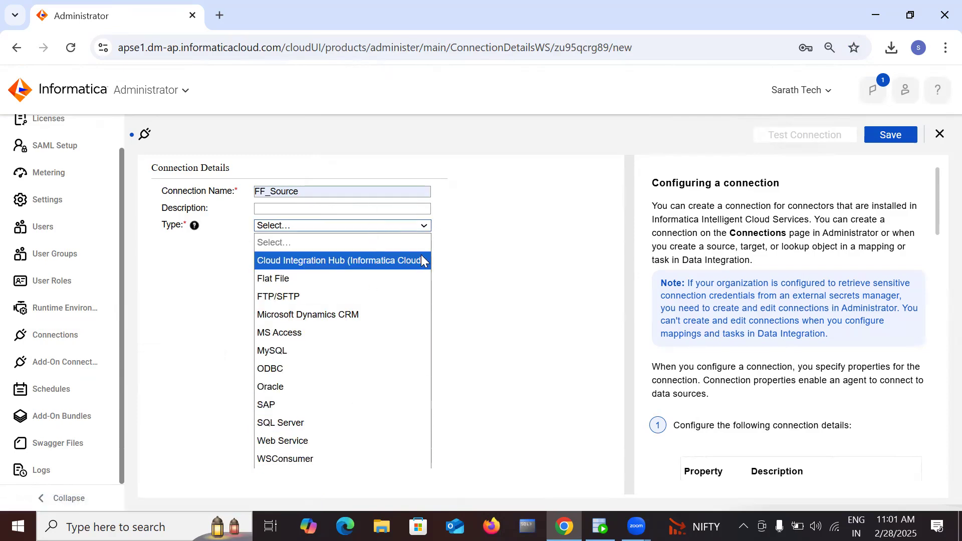
click(518, 247)
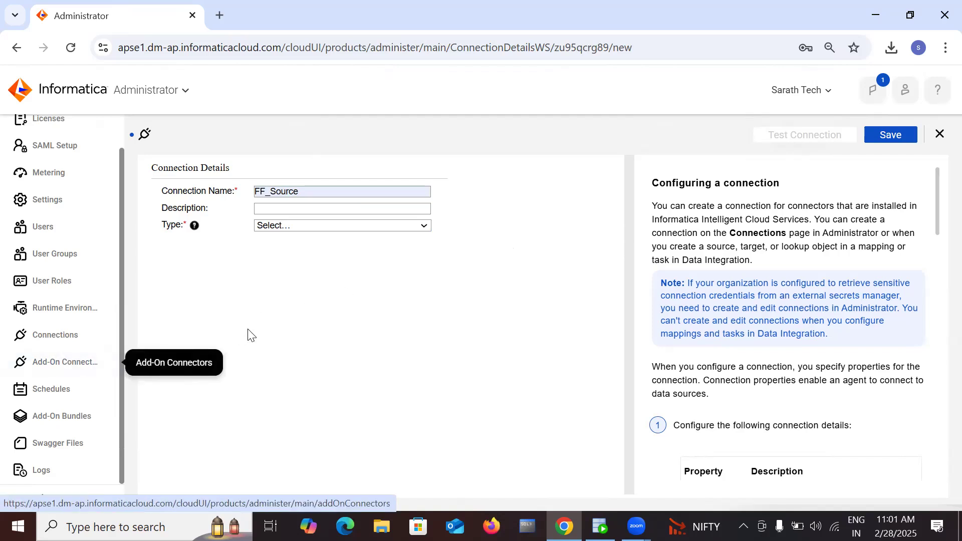
click(398, 230)
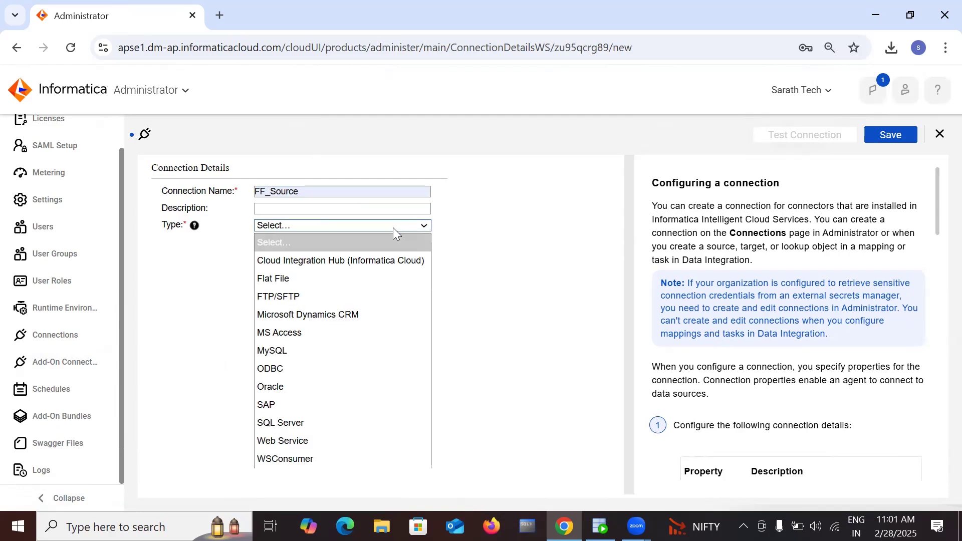
click(331, 278)
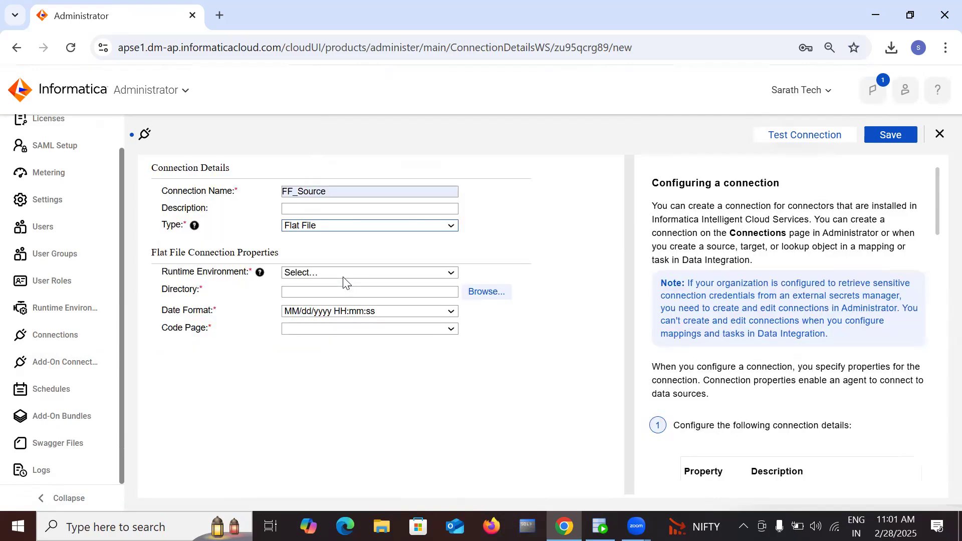
click(420, 275)
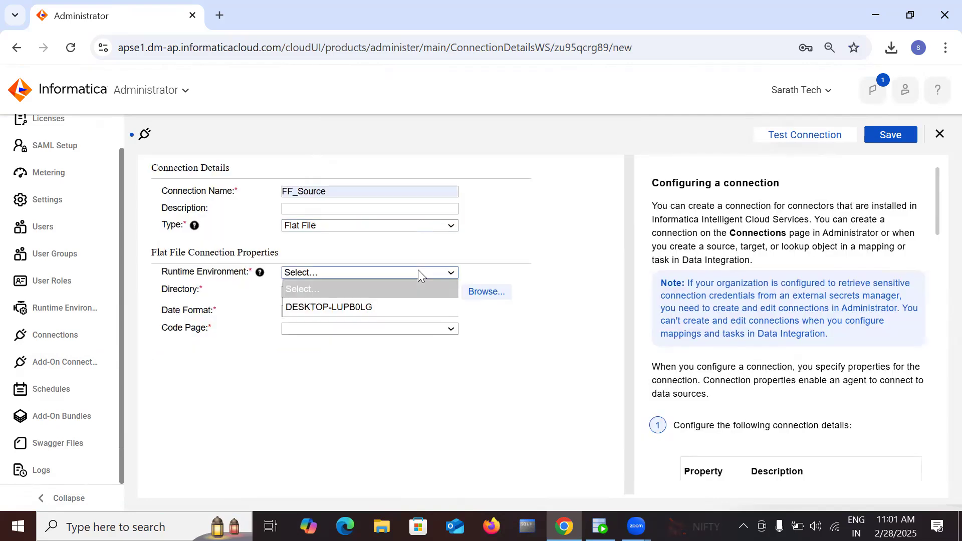
click(392, 306)
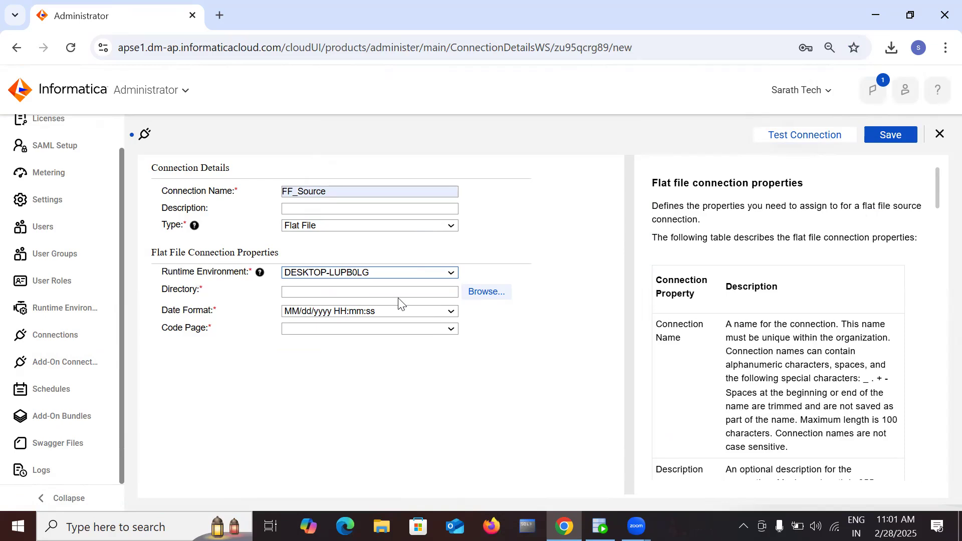
click(418, 292)
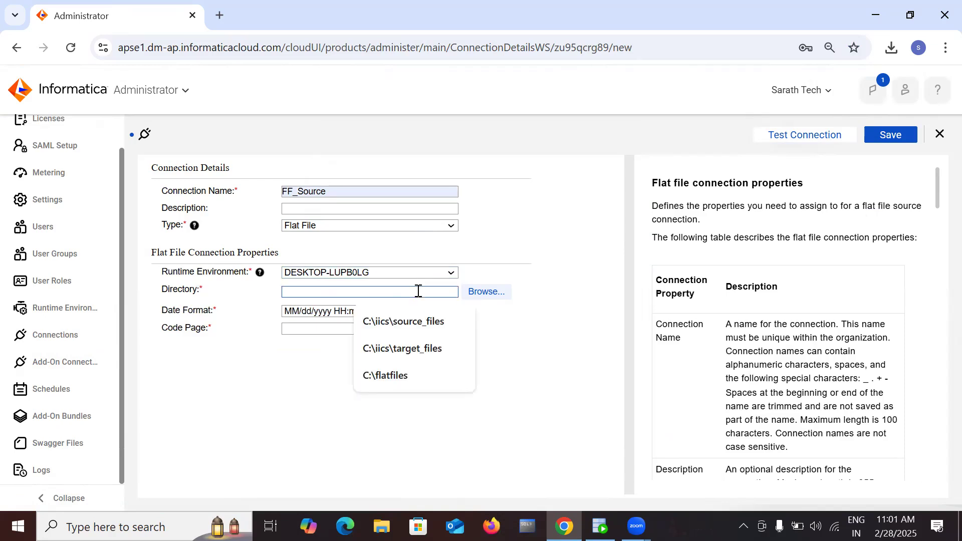
click(570, 412)
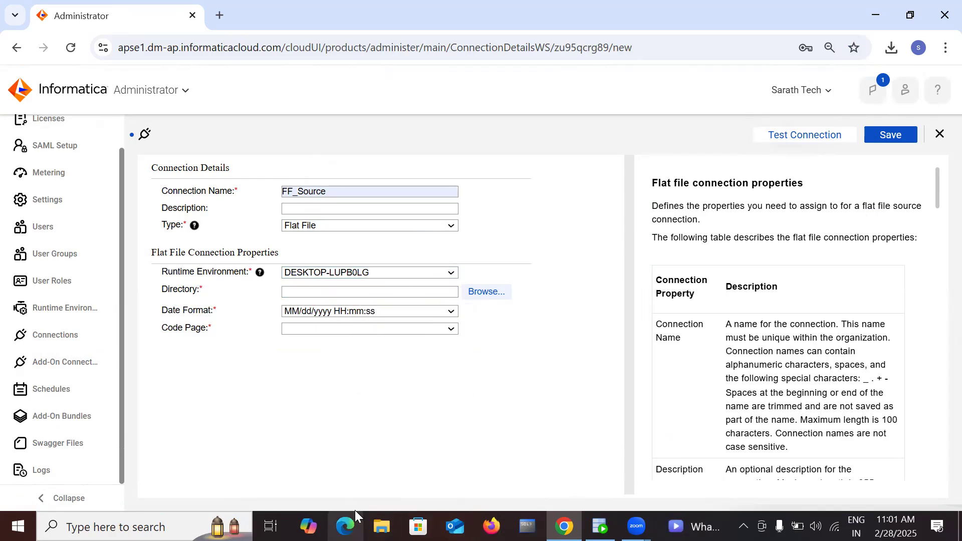
click(381, 526)
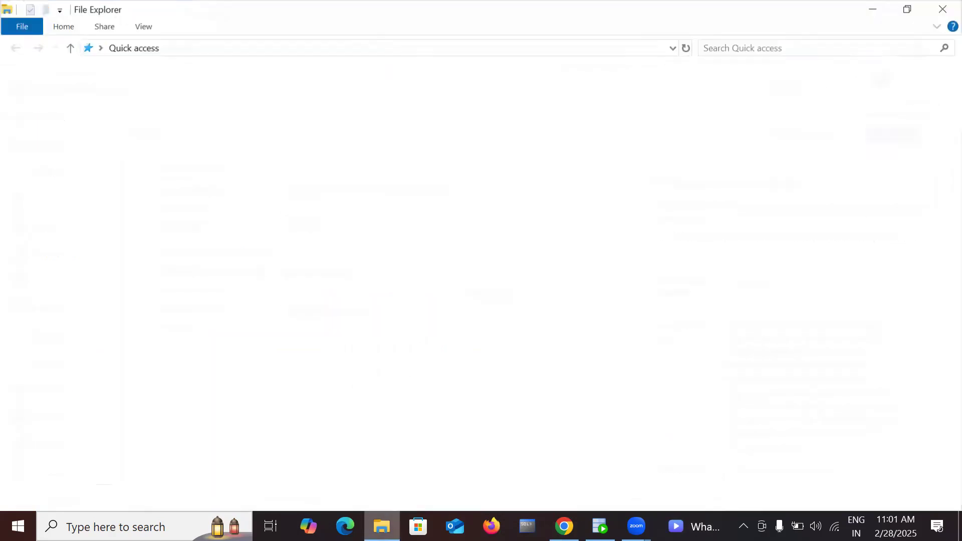
click(62, 419)
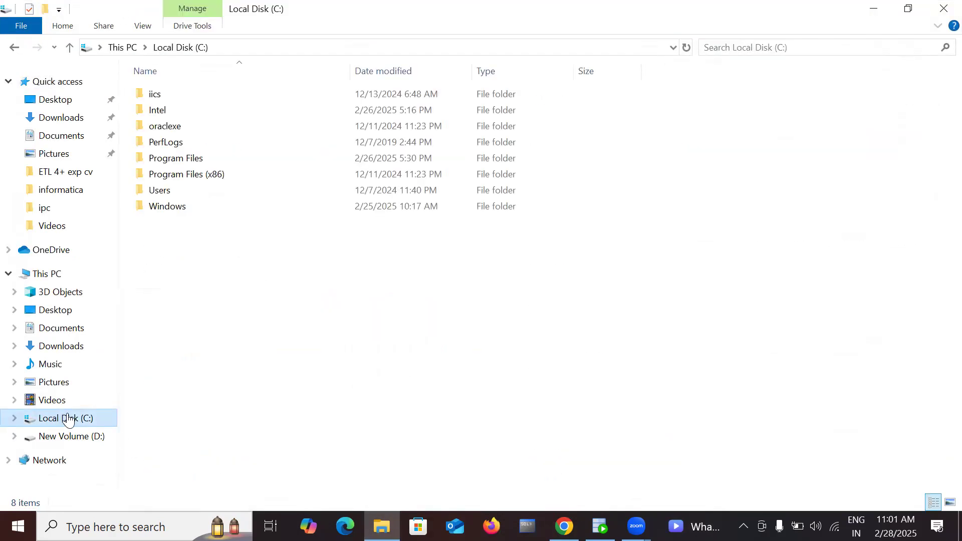
double_click(176, 94)
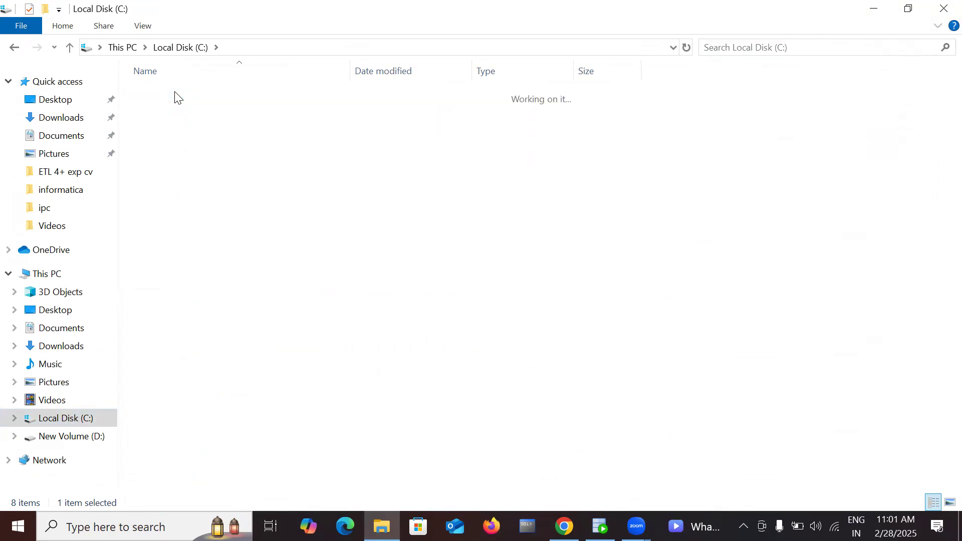
double_click(197, 98)
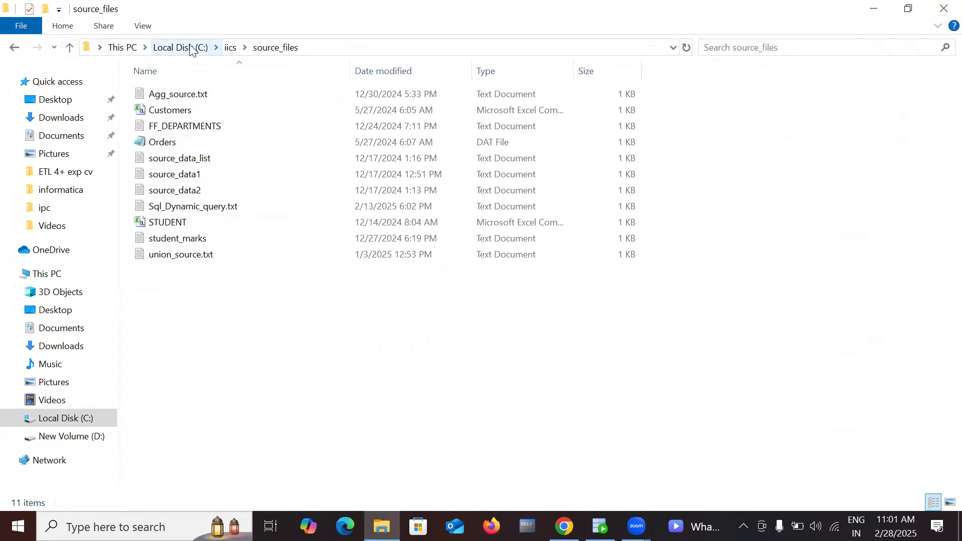
click(231, 47)
double_click(187, 111)
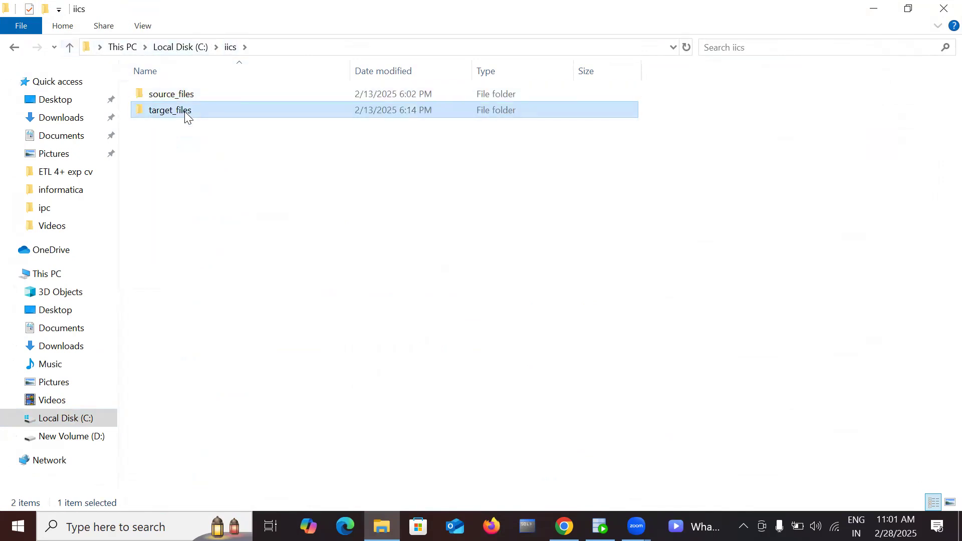
click(230, 47)
double_click(190, 94)
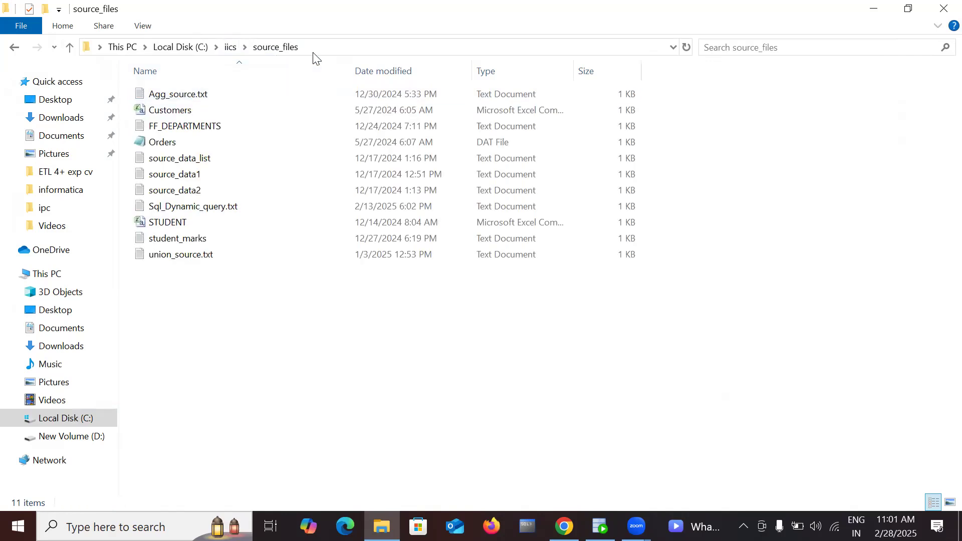
click(356, 44)
key(ctrl+c)
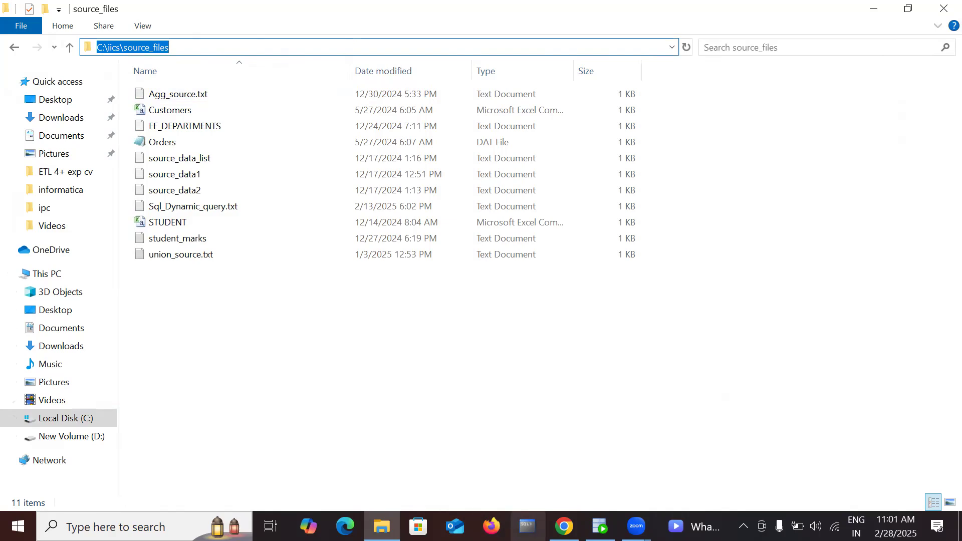
click(564, 527)
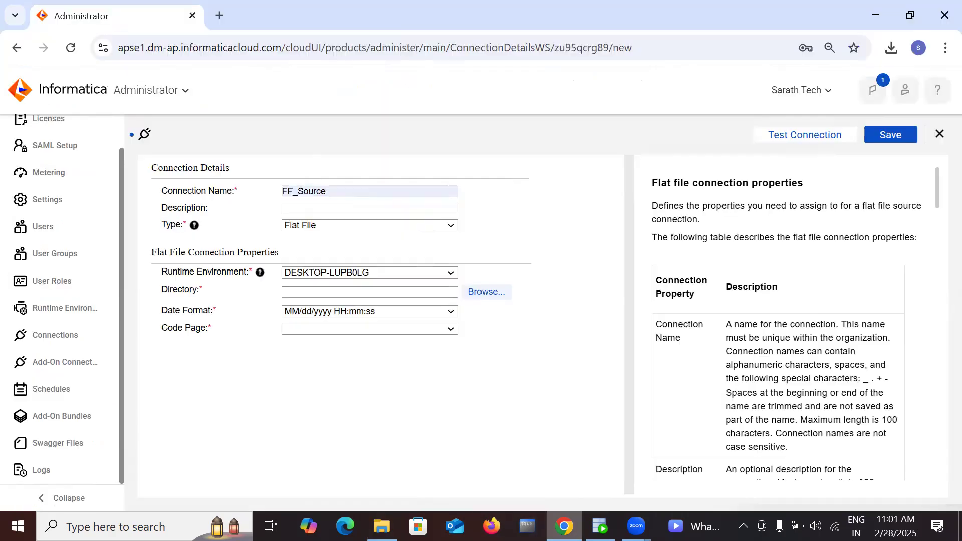
Step: Set FF_Source's directory to C:\iics\source_files and its code page to UTF-8
click(326, 290)
key(ctrl+v)
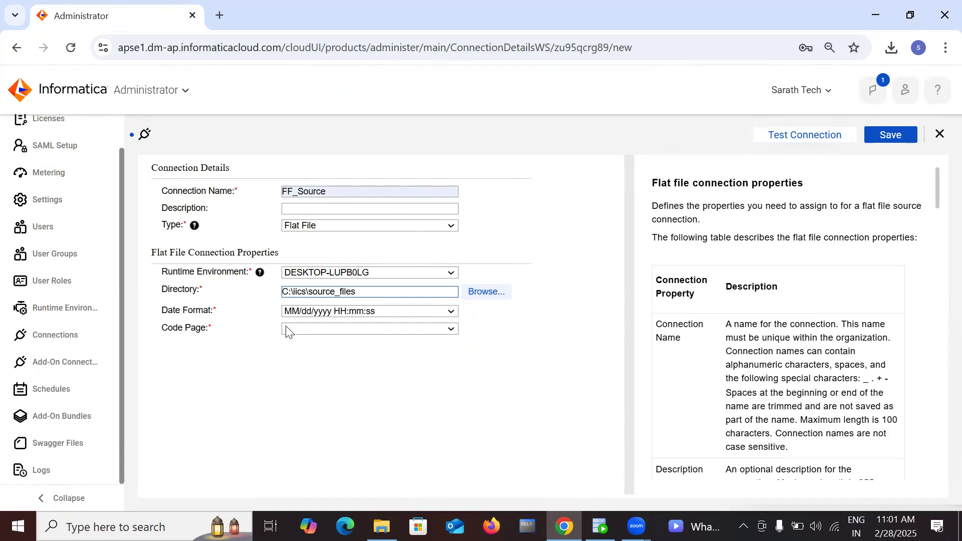
click(449, 314)
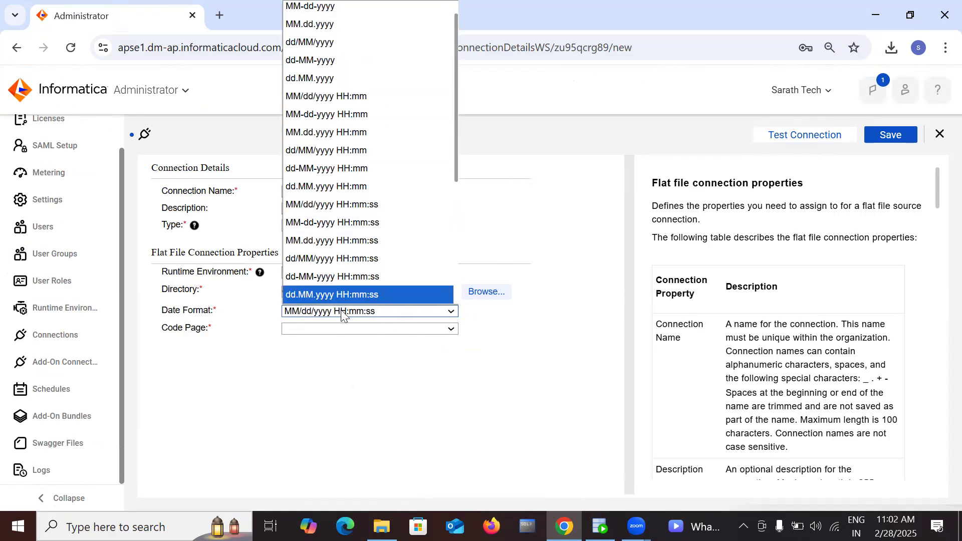
click(371, 373)
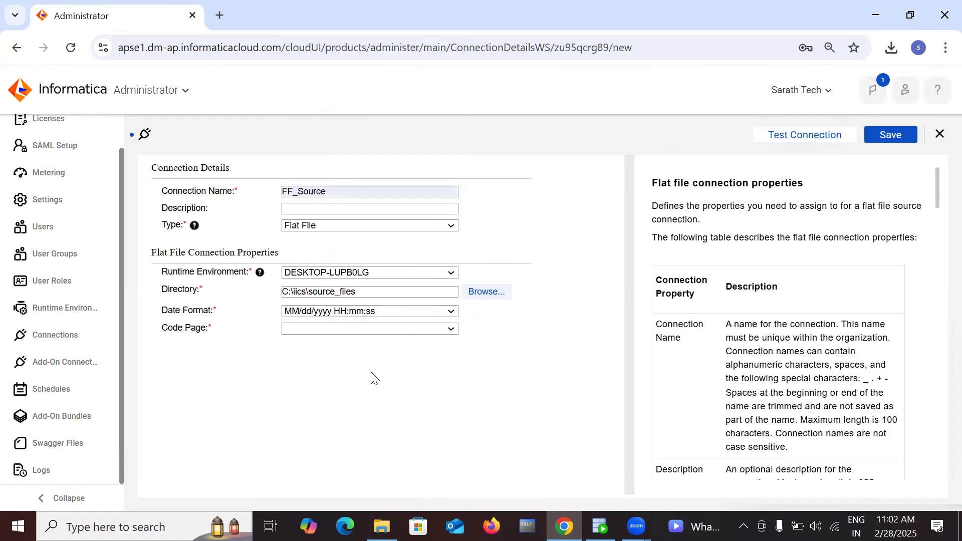
click(449, 333)
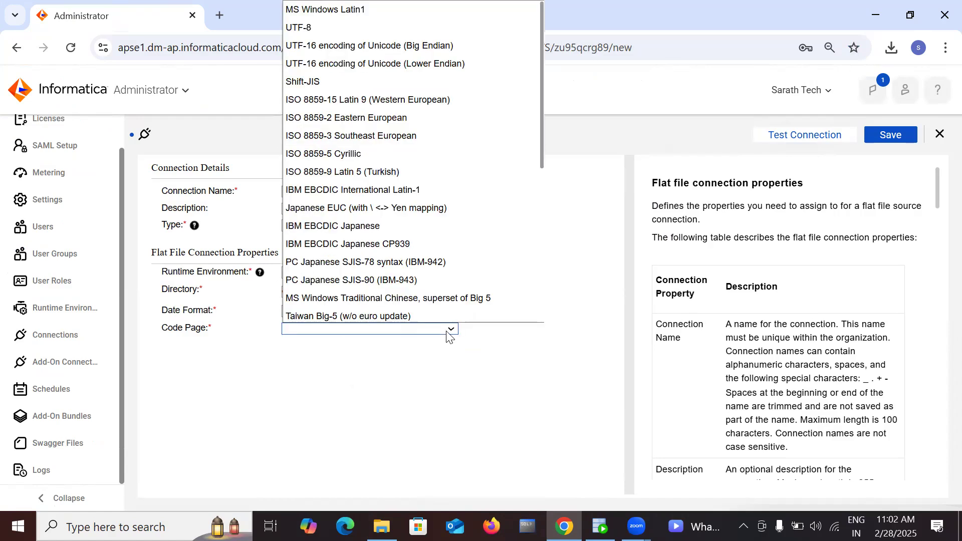
click(348, 26)
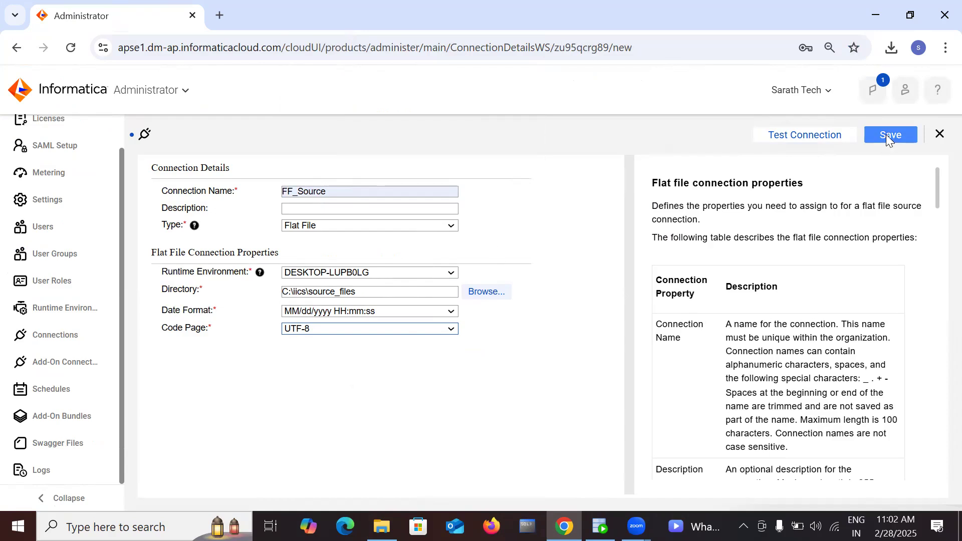
Step: Test and save FF_Source, then close it back to the Connections list
click(814, 133)
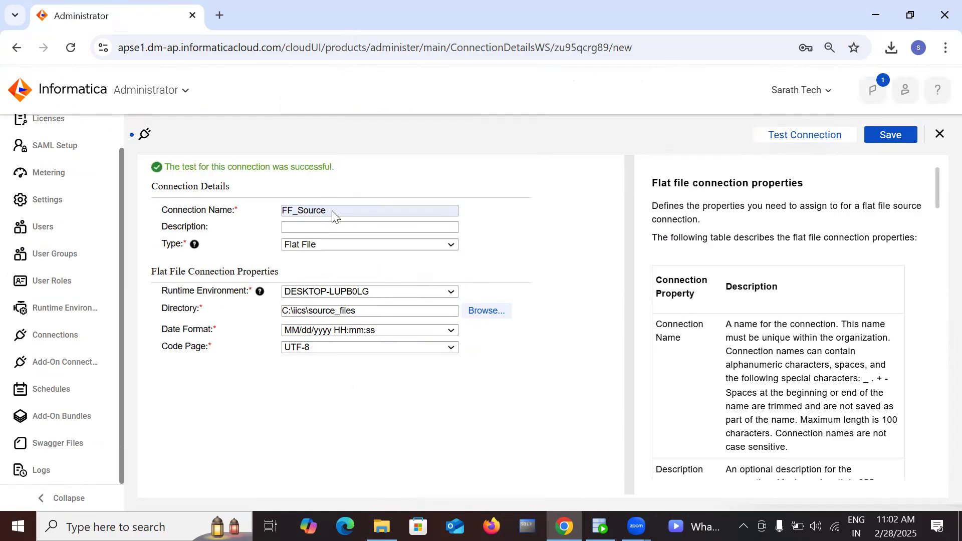
click(891, 135)
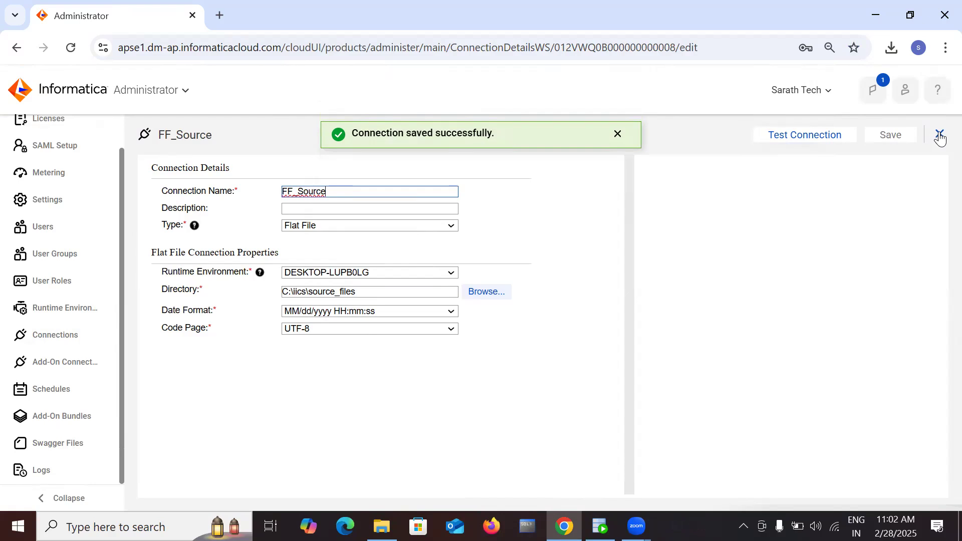
click(939, 134)
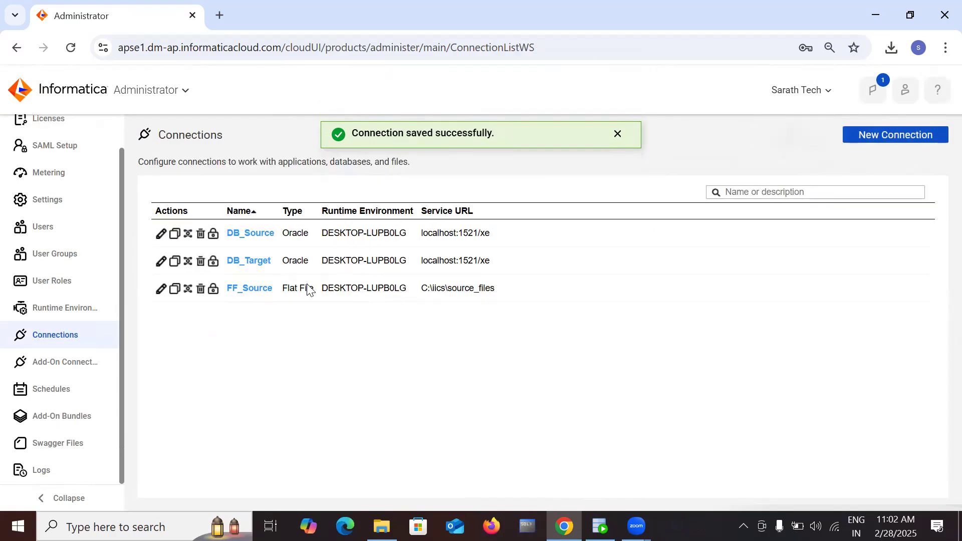
Step: Start a new connection named FF_Target
click(871, 133)
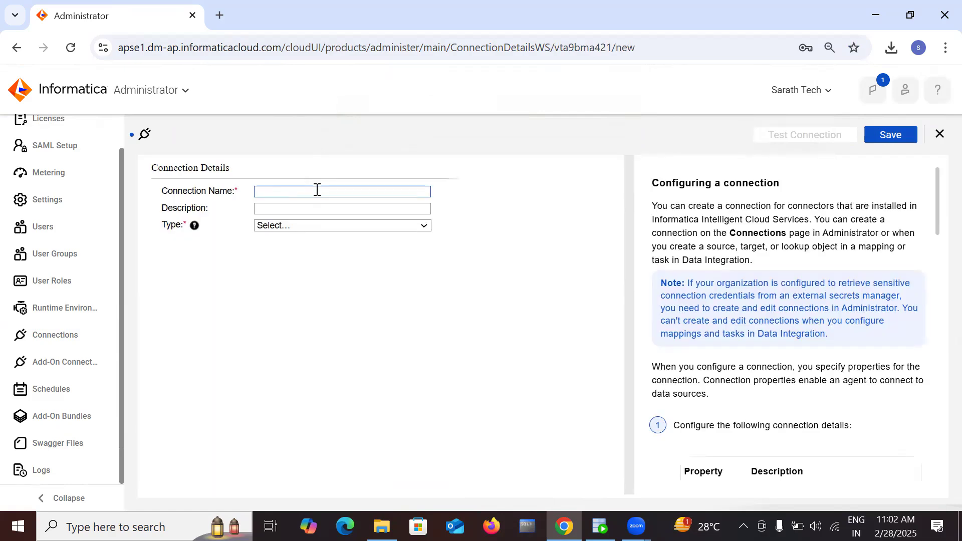
click(316, 192)
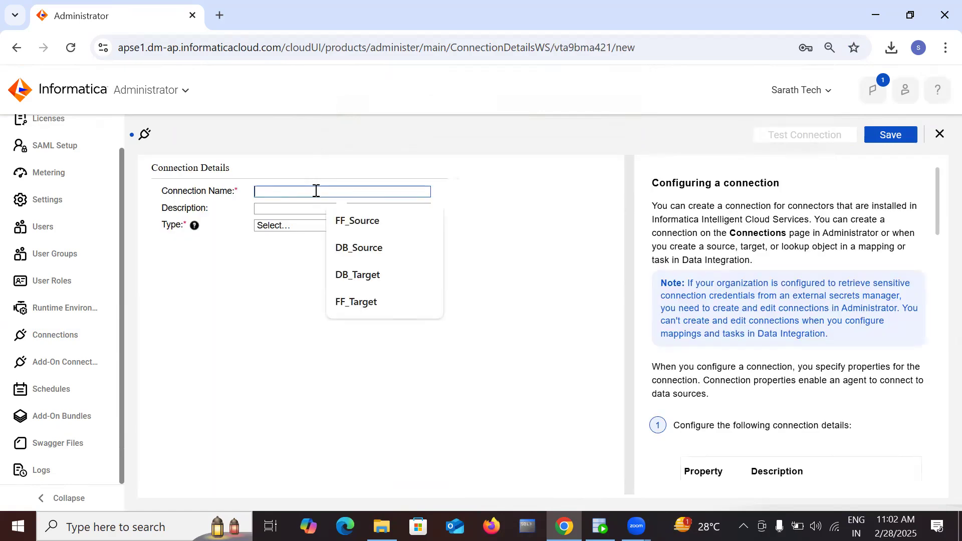
click(358, 303)
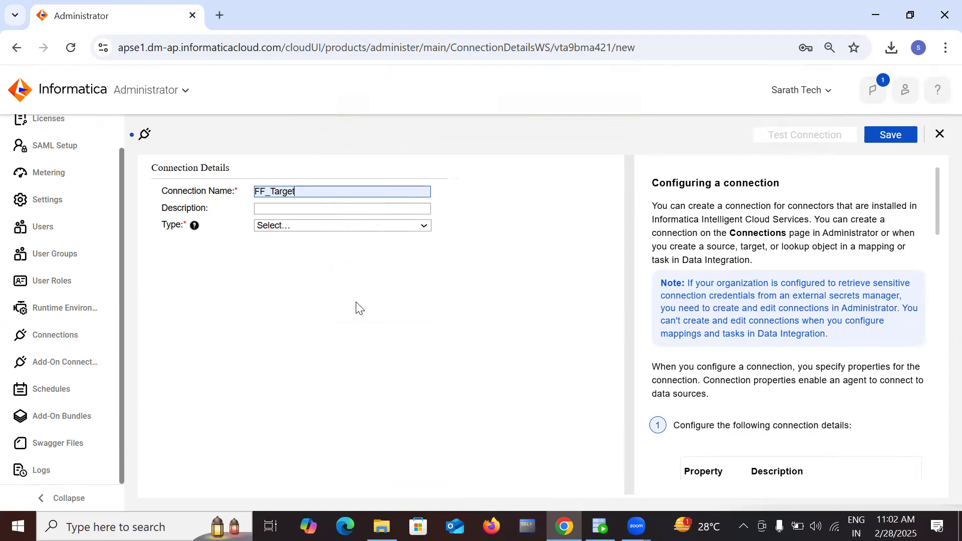
Step: Make FF_Target a Flat File connection on DESKTOP-LUPB0LG, then bring up File Explorer
click(353, 226)
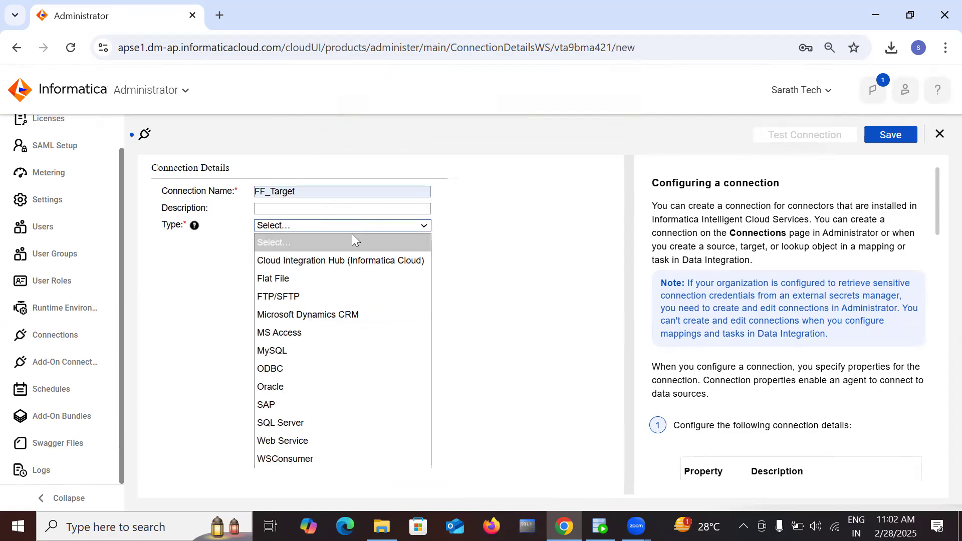
click(316, 274)
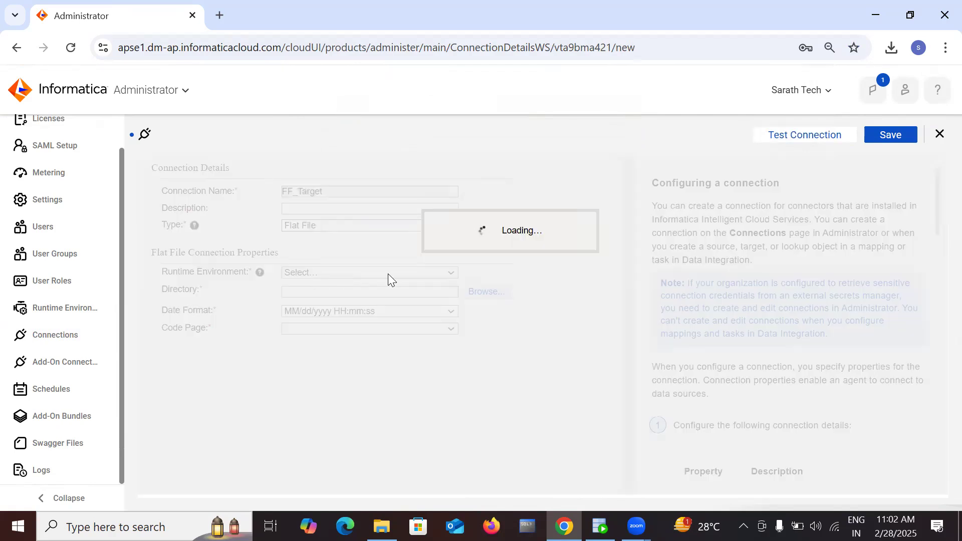
click(414, 272)
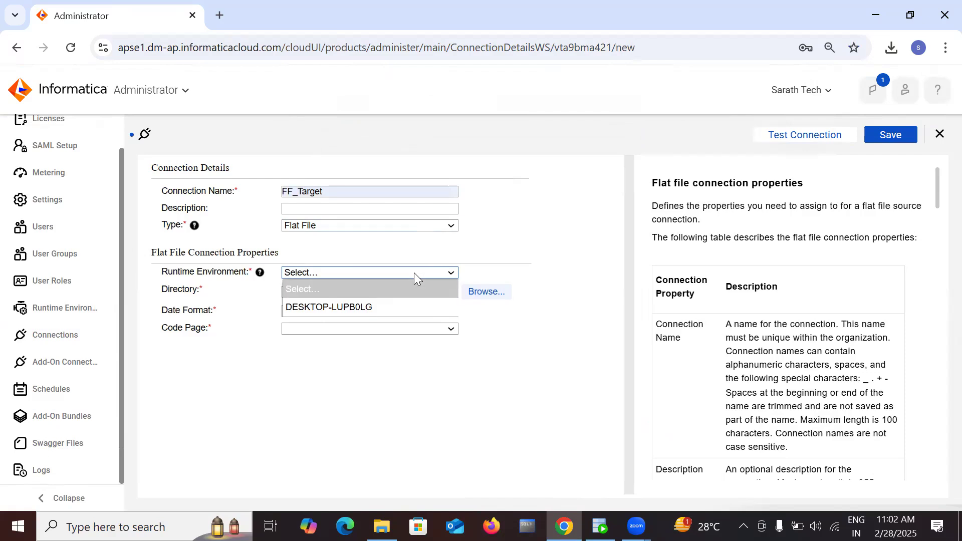
click(393, 310)
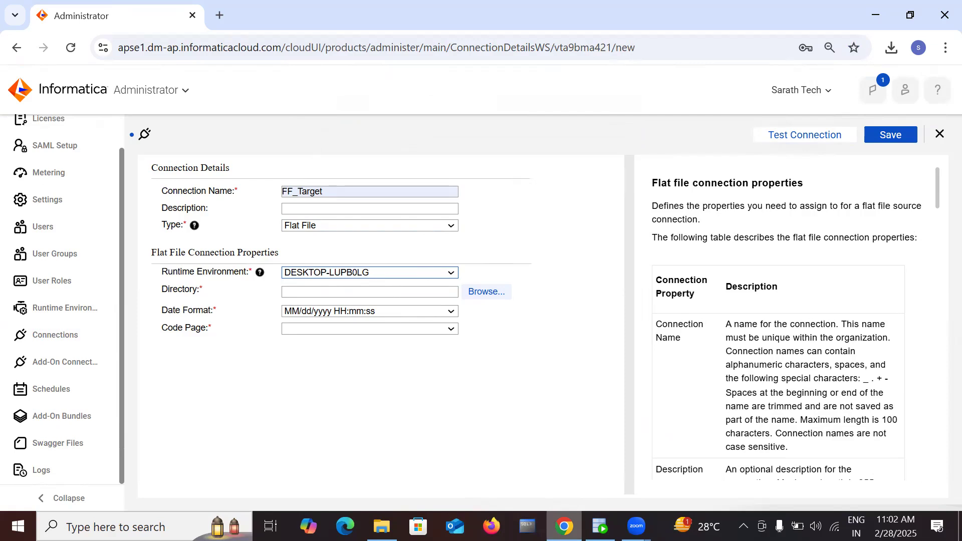
click(382, 526)
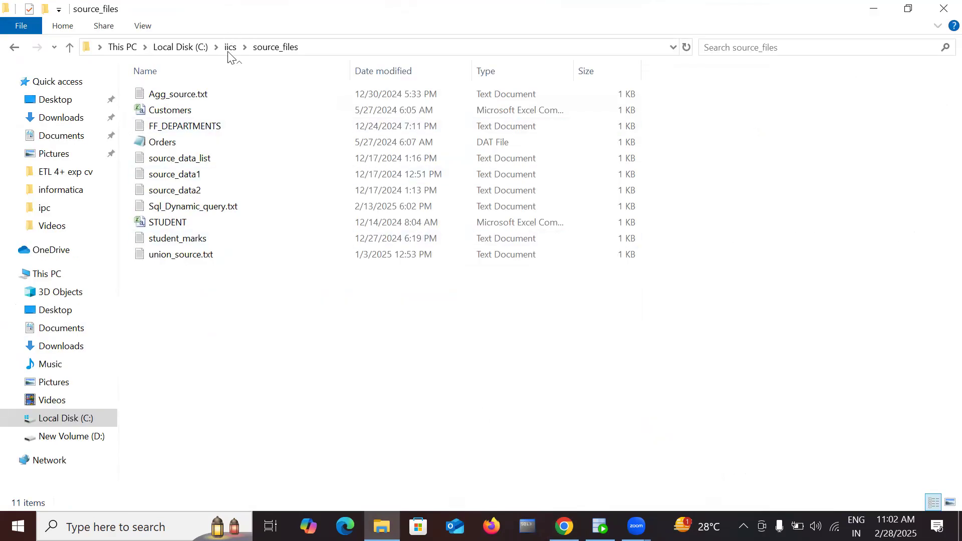
Step: Open iics\target_files in File Explorer and select its path C:\iics\target_files
click(231, 47)
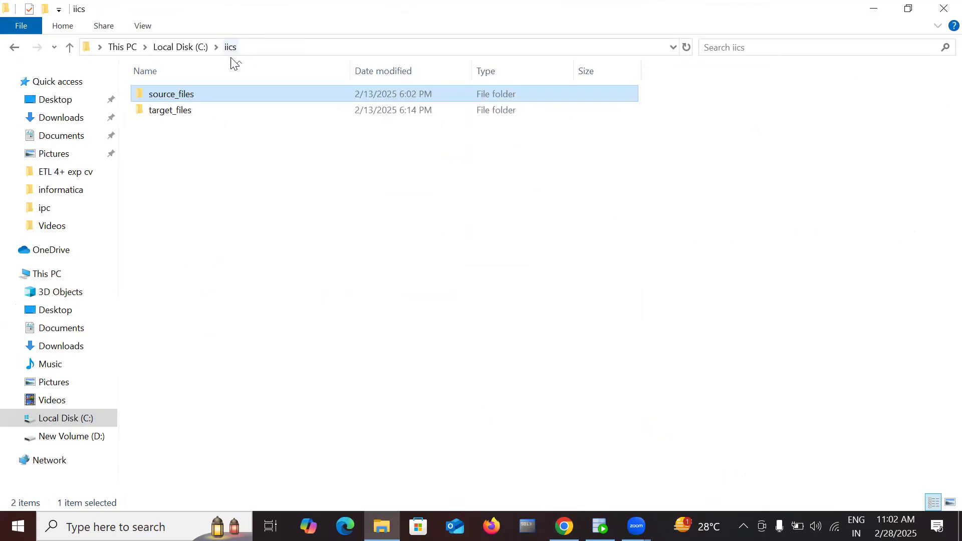
double_click(215, 115)
click(358, 46)
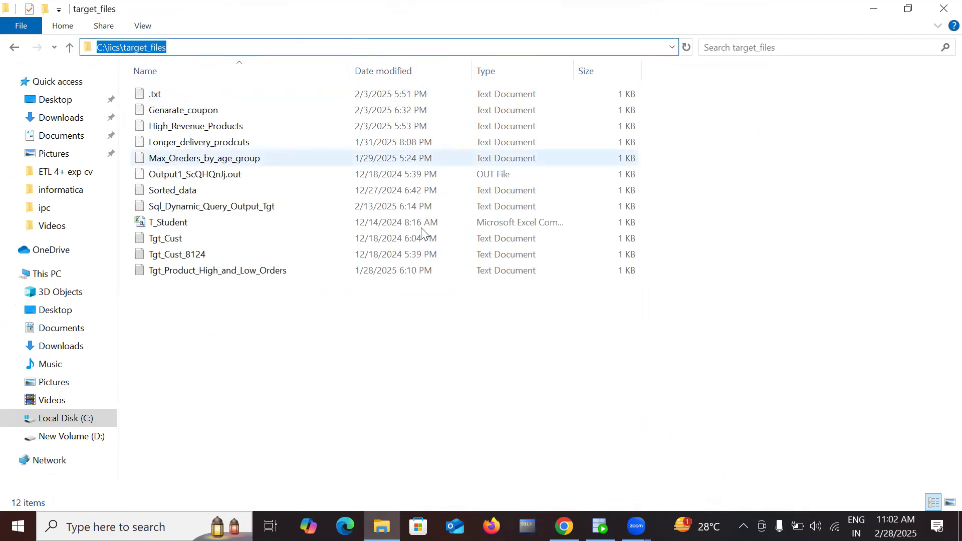
click(564, 526)
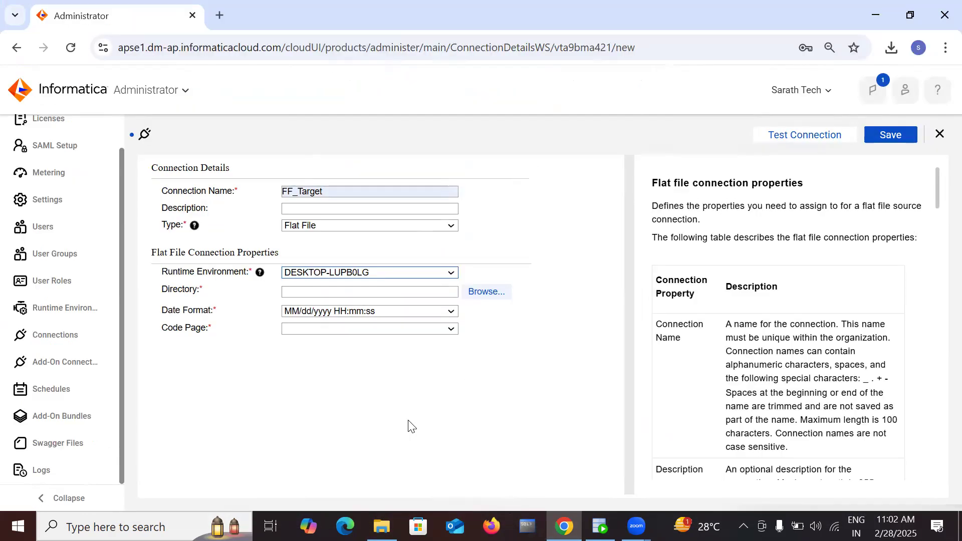
Step: Set FF_Target's directory to C:\iics\target_files and its code page to UTF-8
click(345, 295)
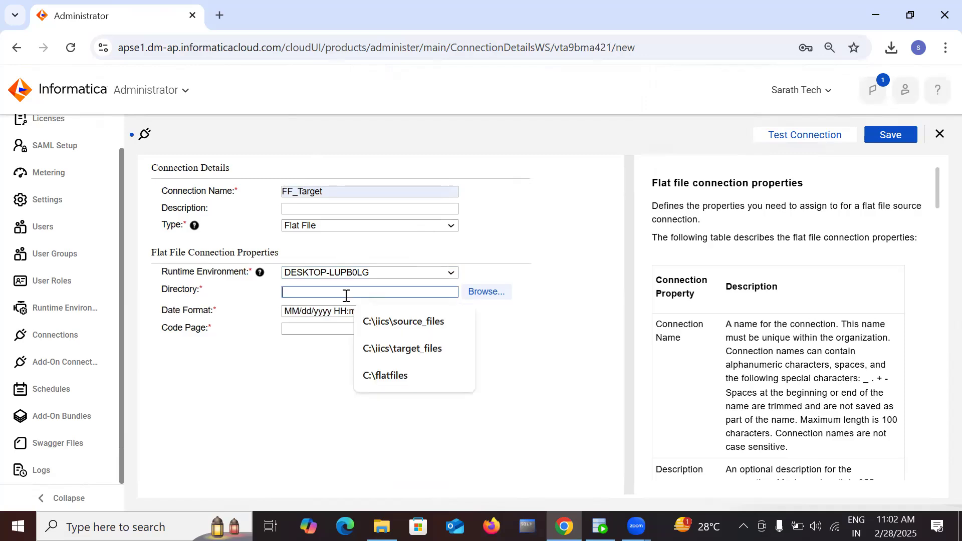
key(Down)
key(Down)
key(Return)
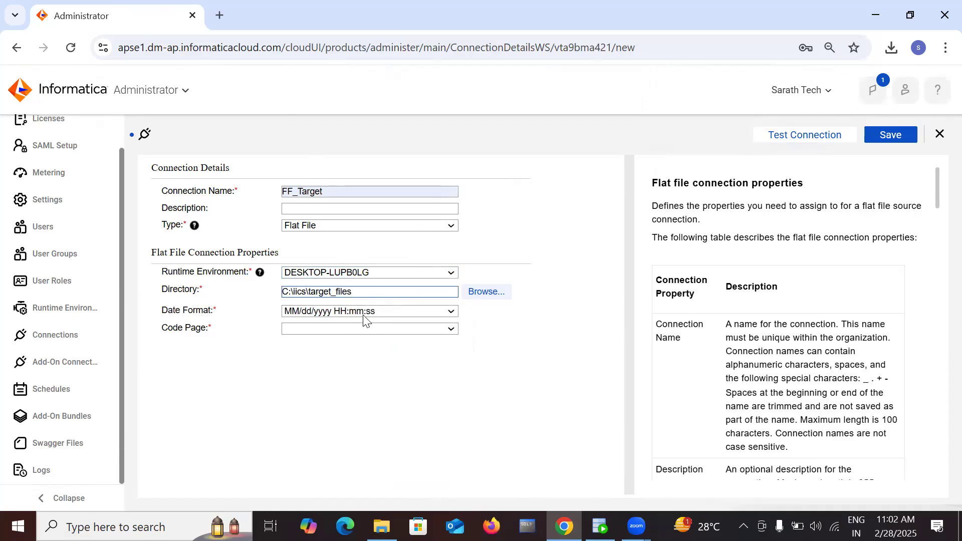
click(450, 314)
click(450, 315)
click(406, 331)
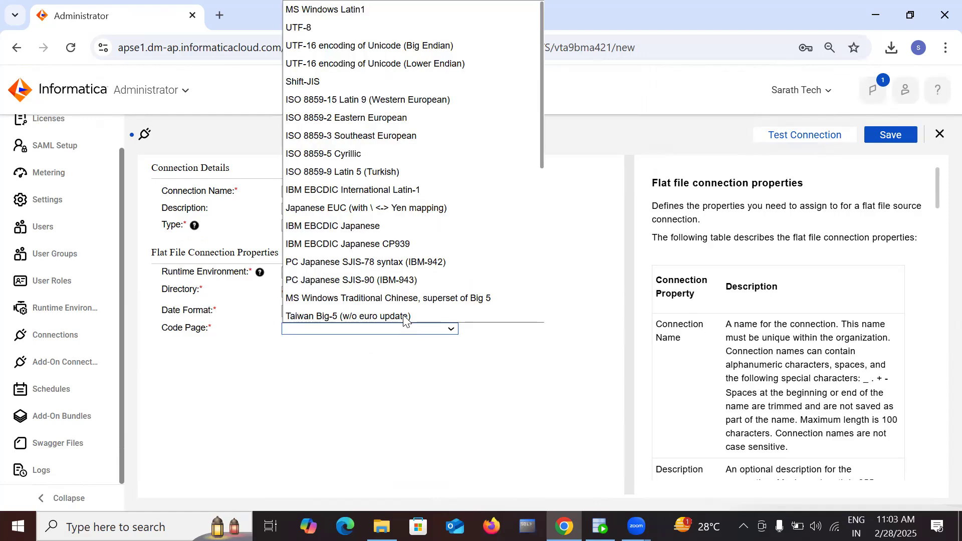
click(372, 24)
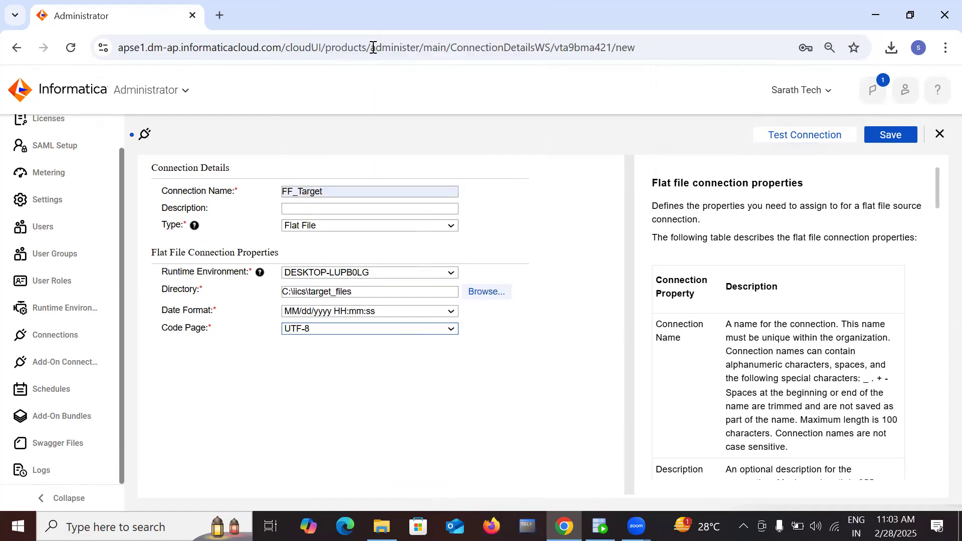
Step: Test and save FF_Target, then close it back to the Connections list
click(825, 129)
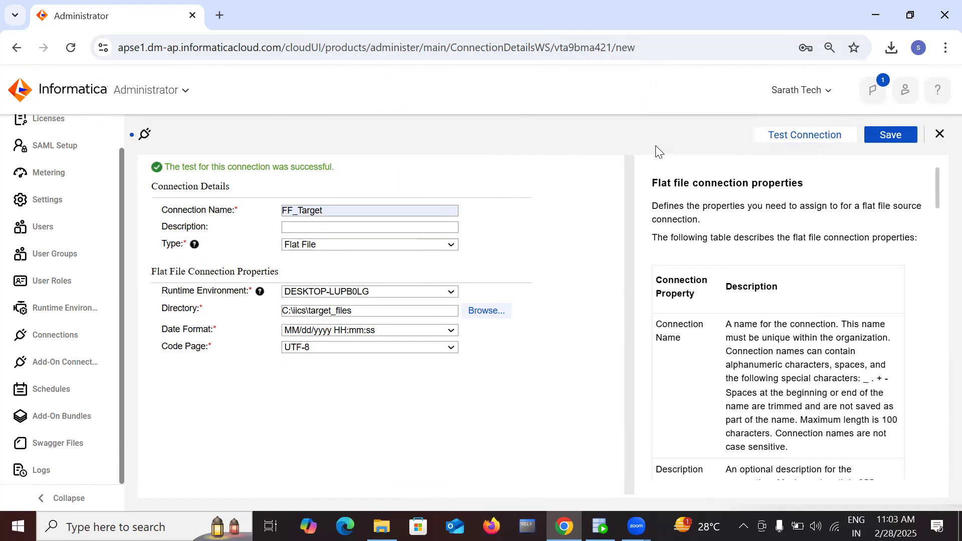
click(886, 137)
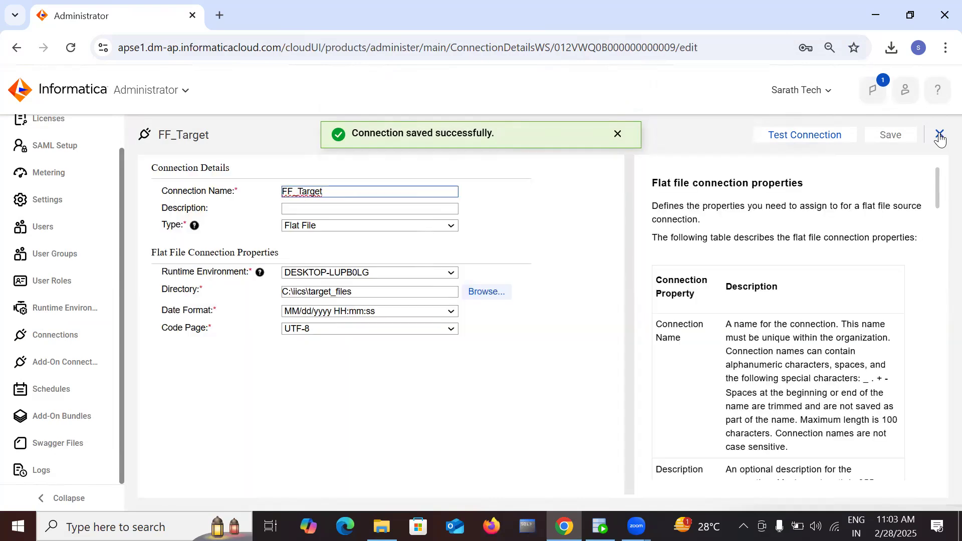
click(941, 135)
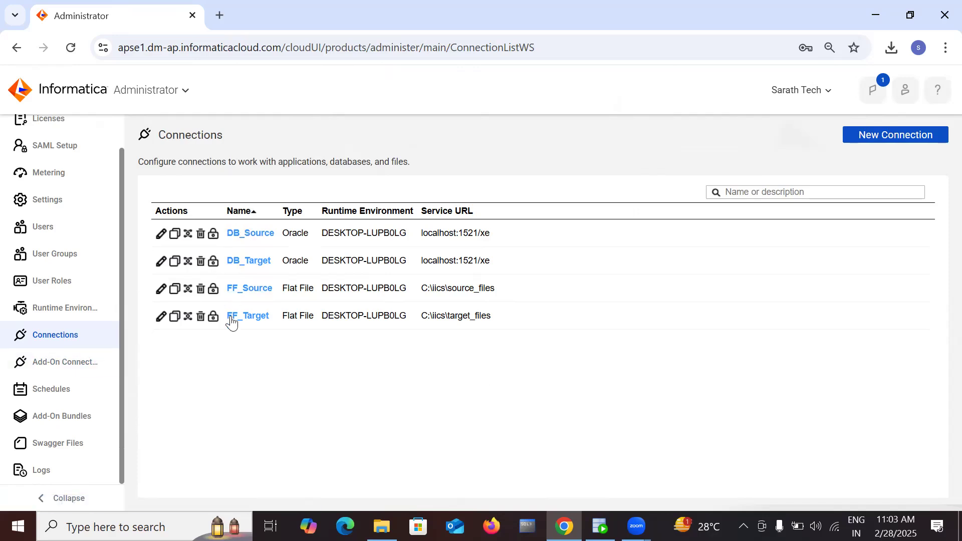
click(919, 134)
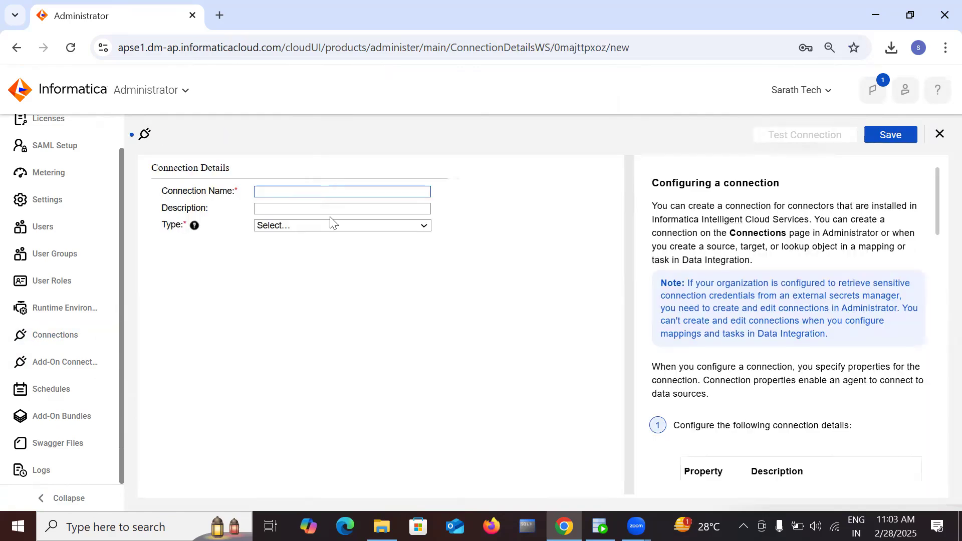
click(337, 227)
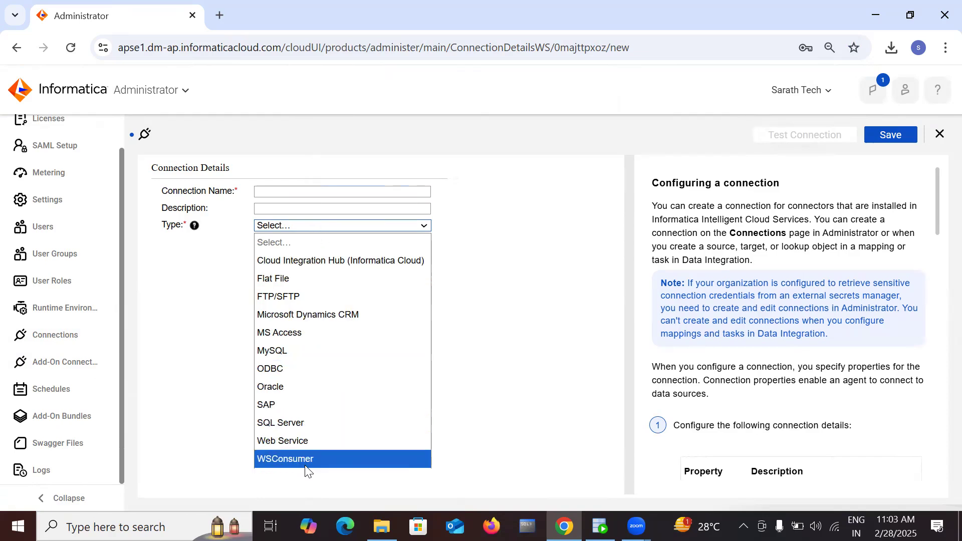
click(600, 228)
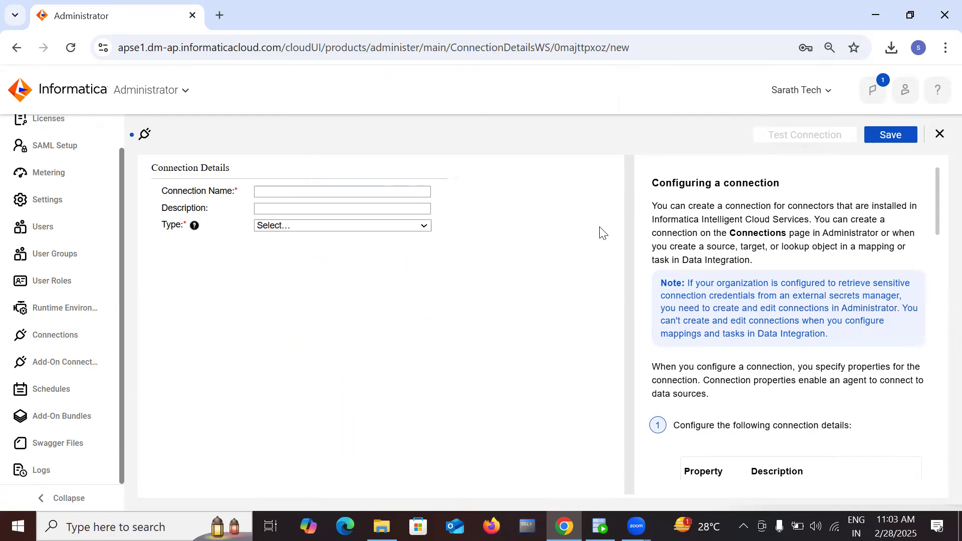
click(940, 134)
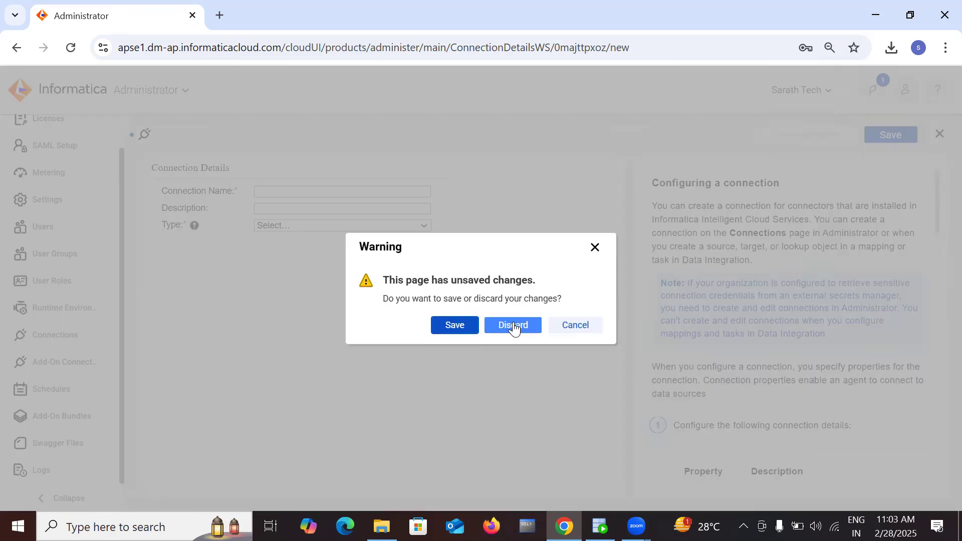
click(514, 327)
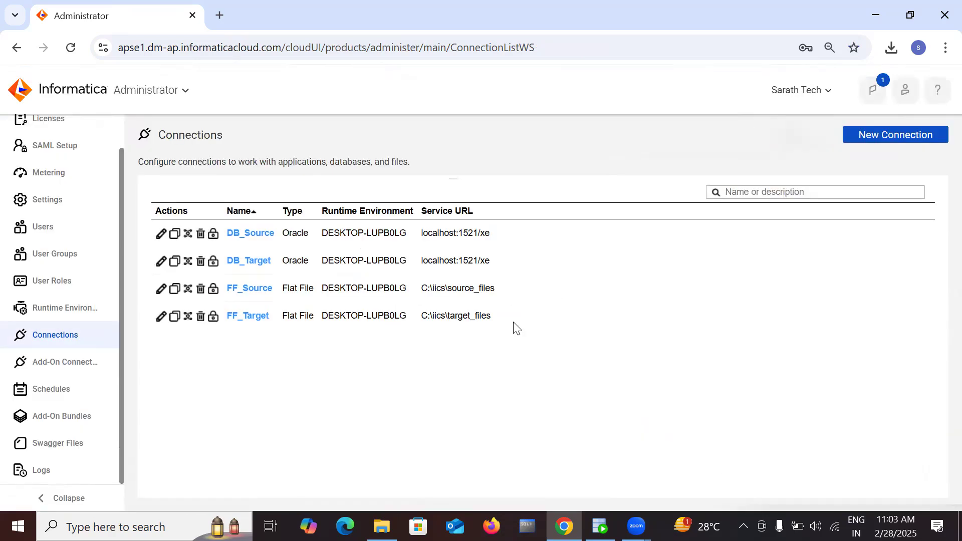
click(77, 369)
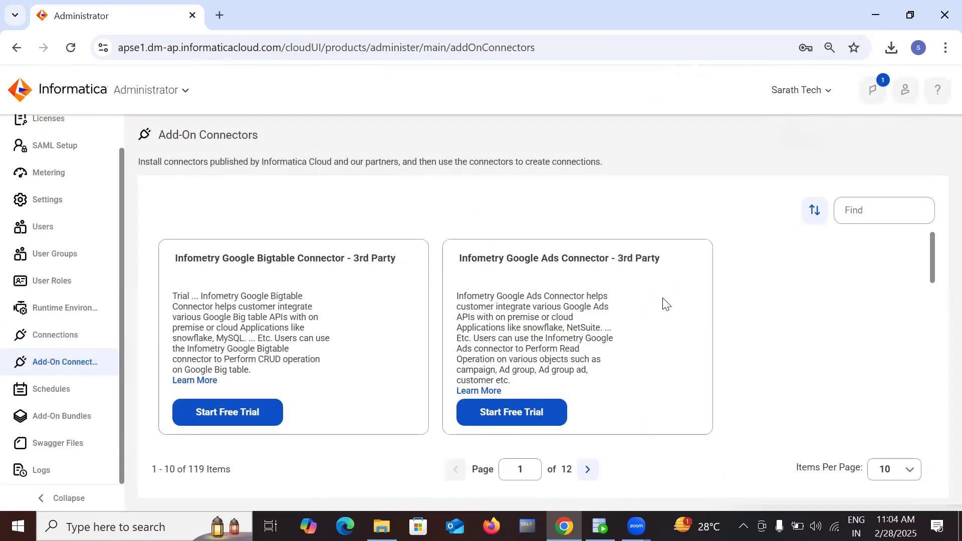
scroll(658, 387, down, 12)
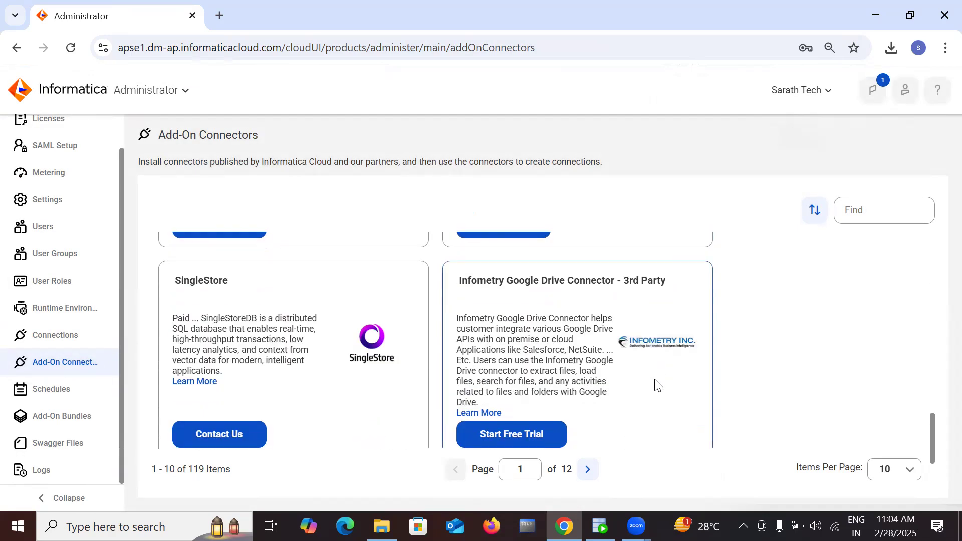
scroll(658, 386, up, 10)
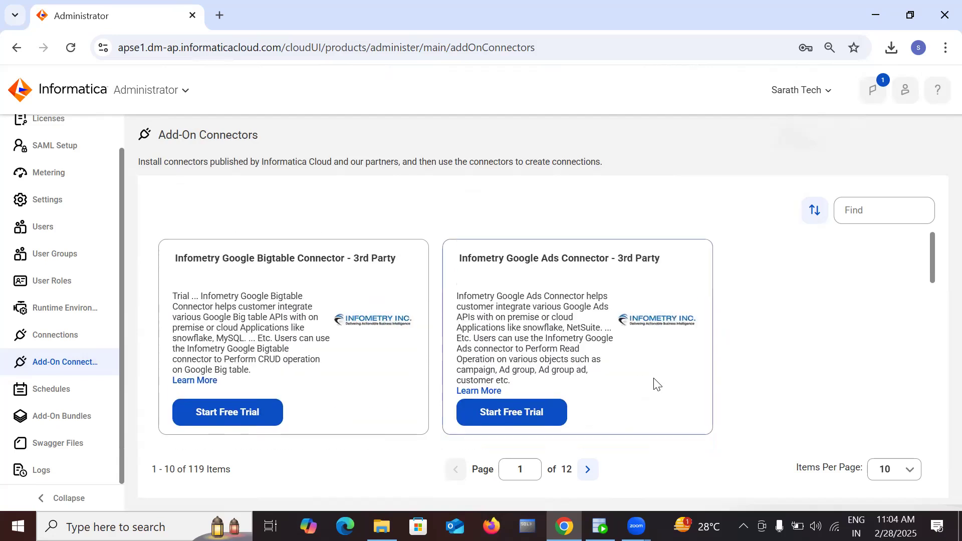
click(869, 215)
text(snow)
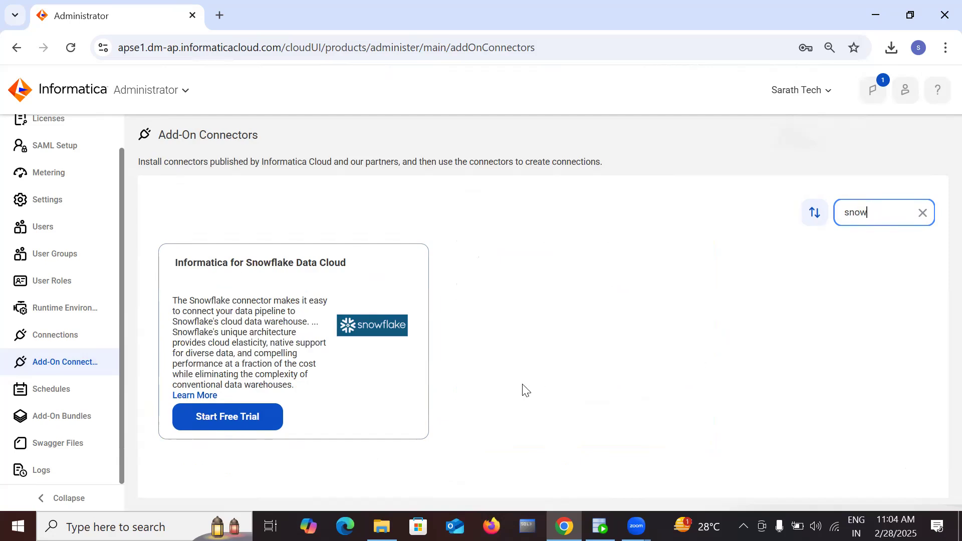
click(240, 418)
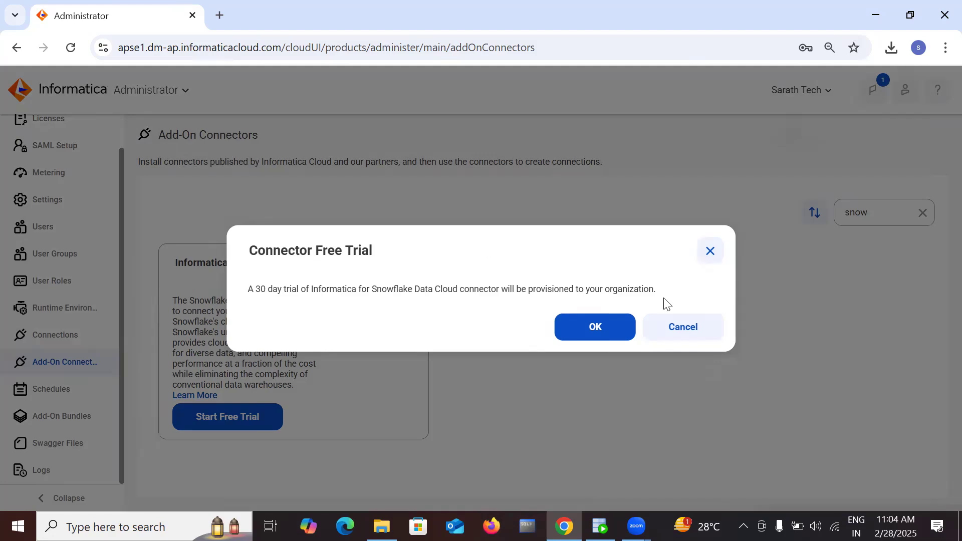
click(684, 331)
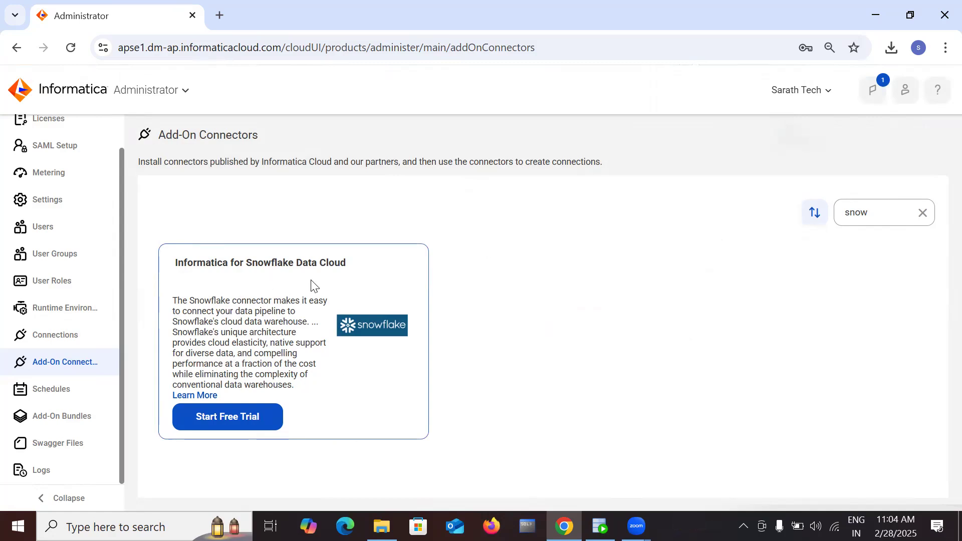
click(71, 340)
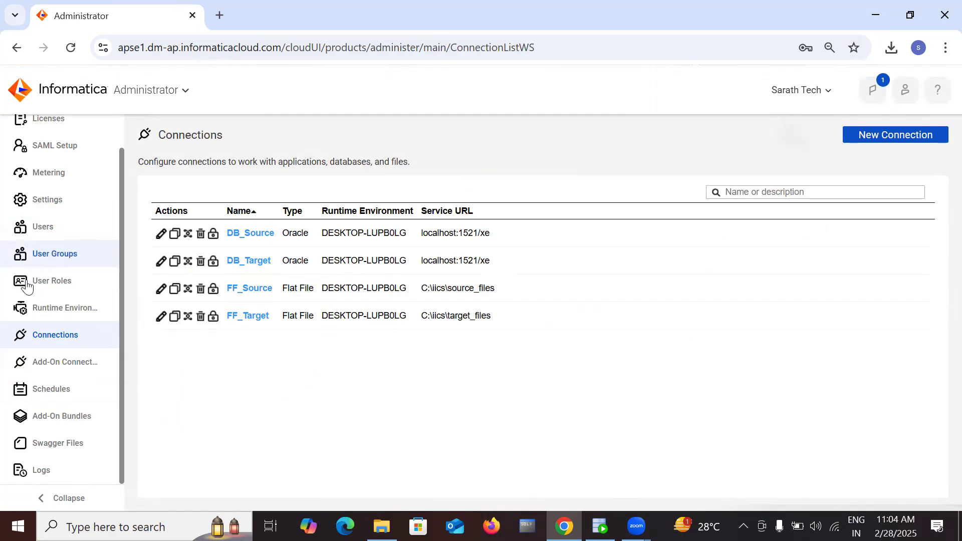
Step: Check Runtime Environments and Connections, then switch to Data Integration from My Services
click(49, 309)
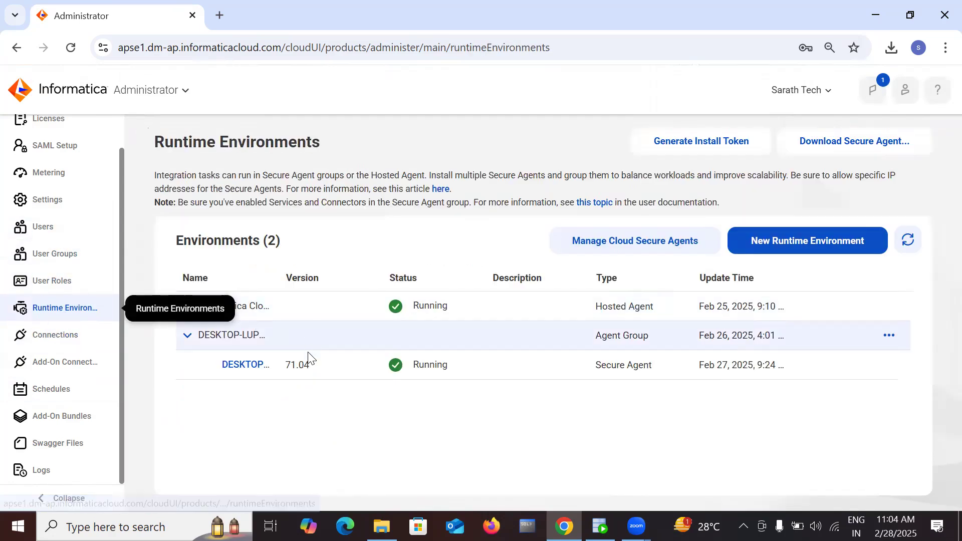
click(48, 340)
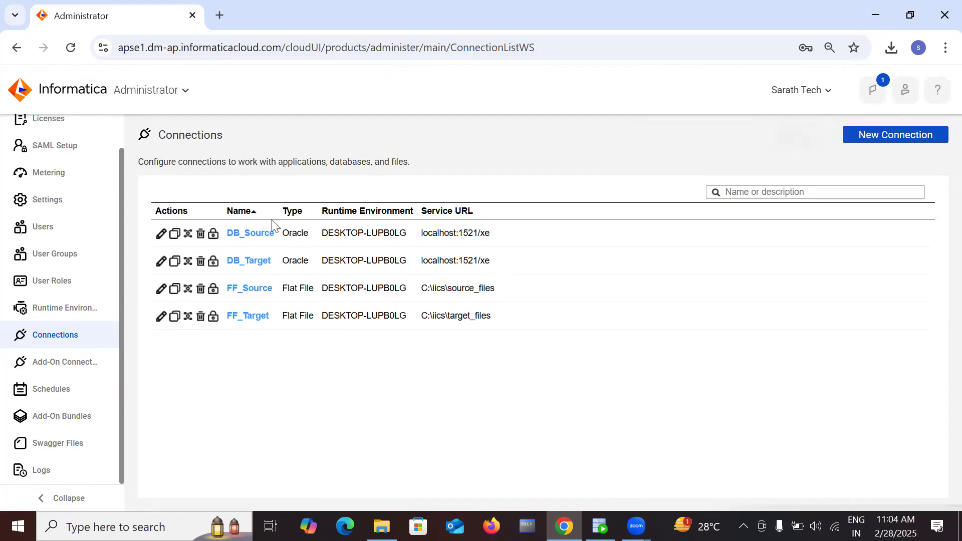
click(184, 90)
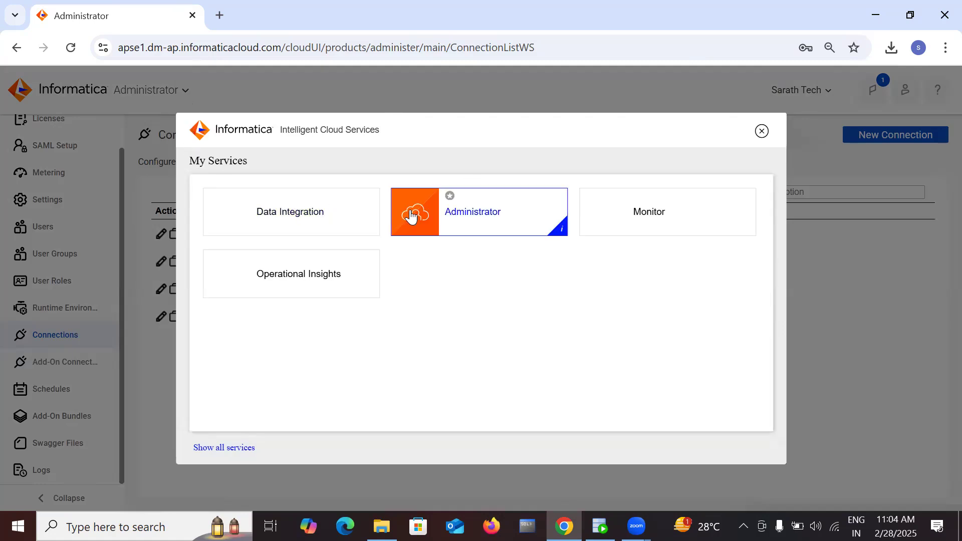
click(286, 217)
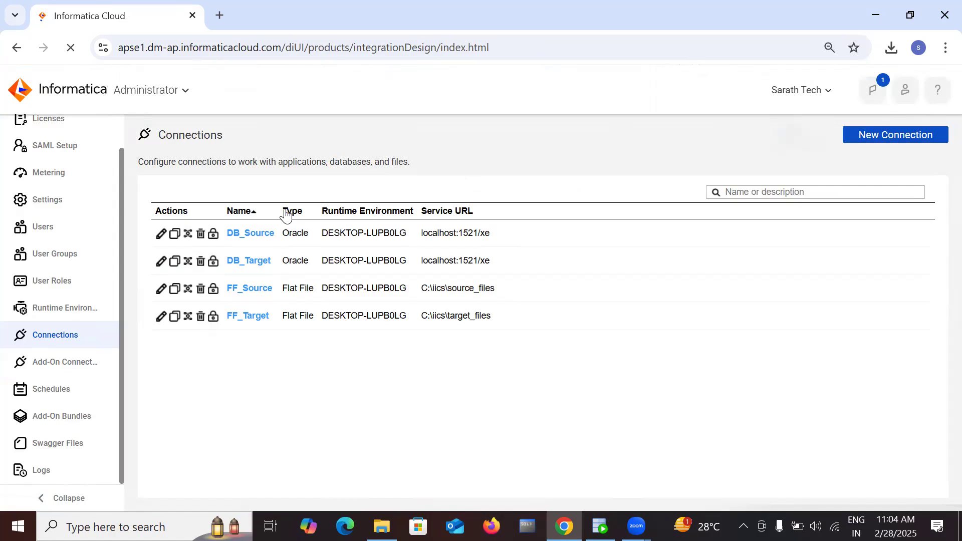